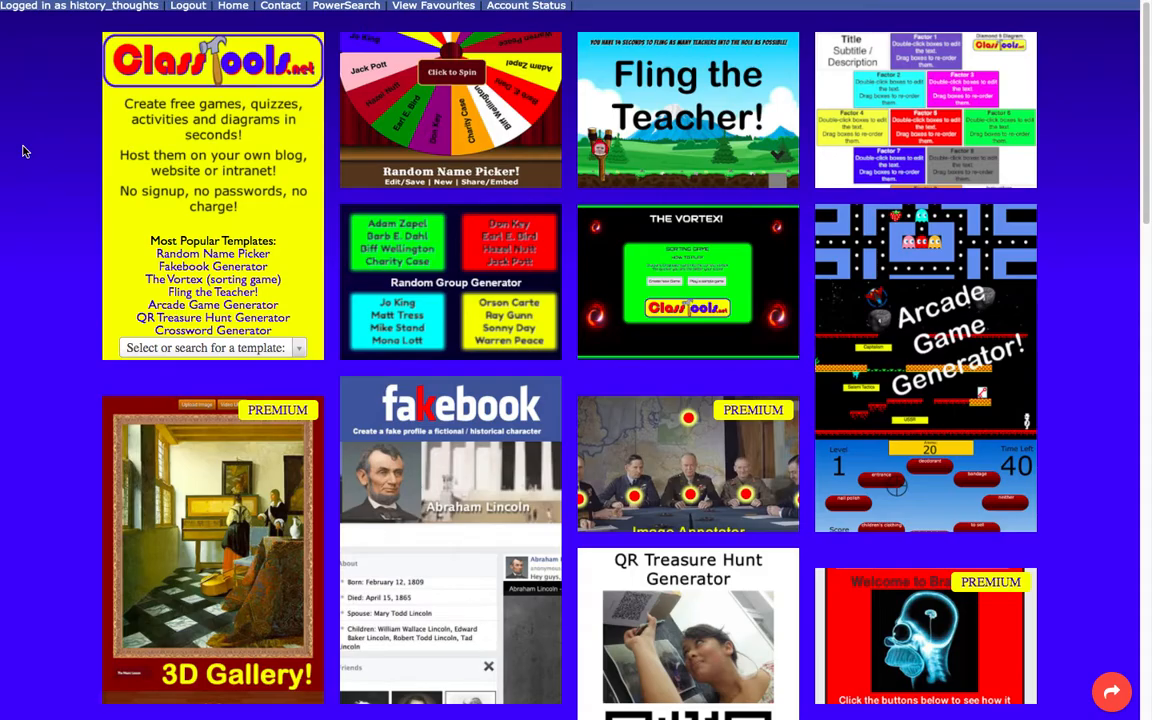
Step: Browse the ClassTools templates, open the PacMan Quiz Generator and start creating a new game
{"action": "scroll", "coordinate": [63, 357], "scroll_direction": "down", "scroll_amount": 10}
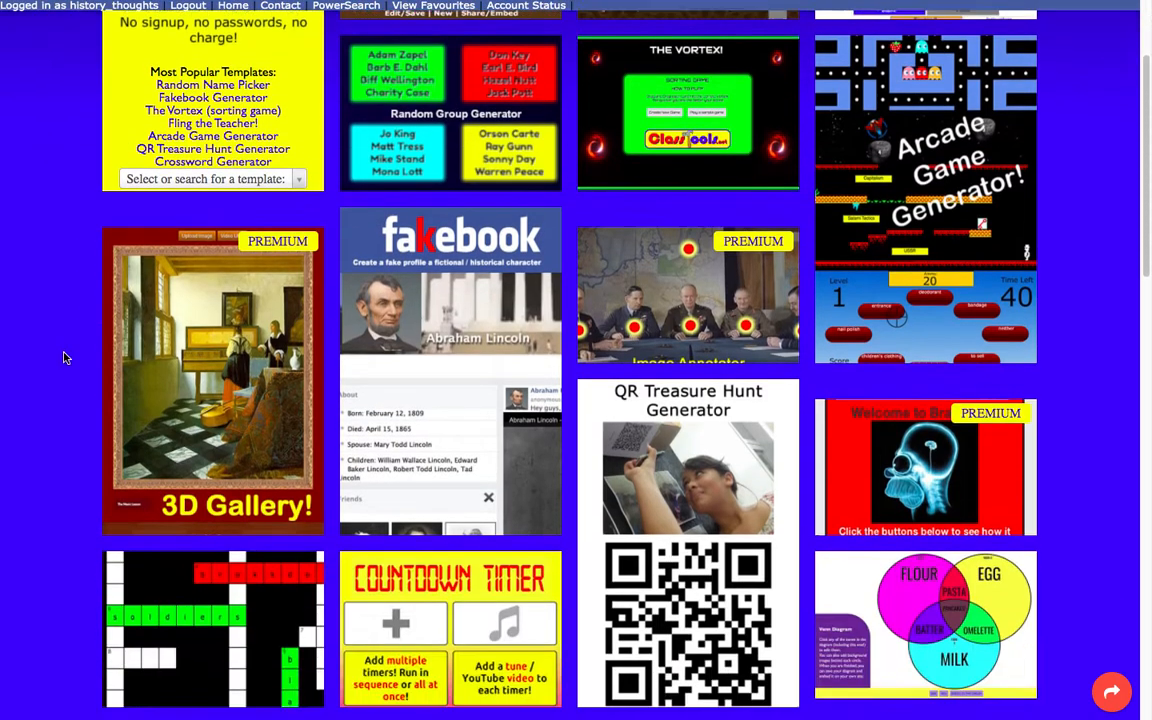
{"action": "scroll", "coordinate": [63, 357], "scroll_direction": "down", "scroll_amount": 5}
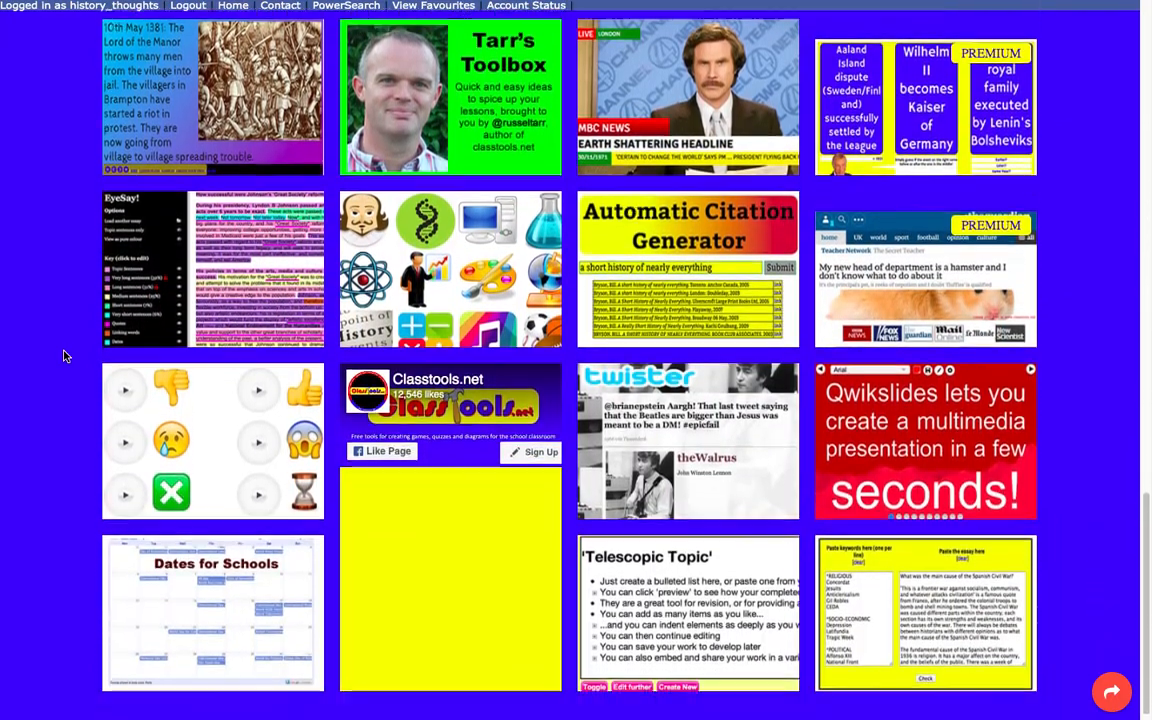
{"action": "scroll", "coordinate": [63, 357], "scroll_direction": "up", "scroll_amount": 6}
{"action": "scroll", "coordinate": [63, 357], "scroll_direction": "up", "scroll_amount": 2}
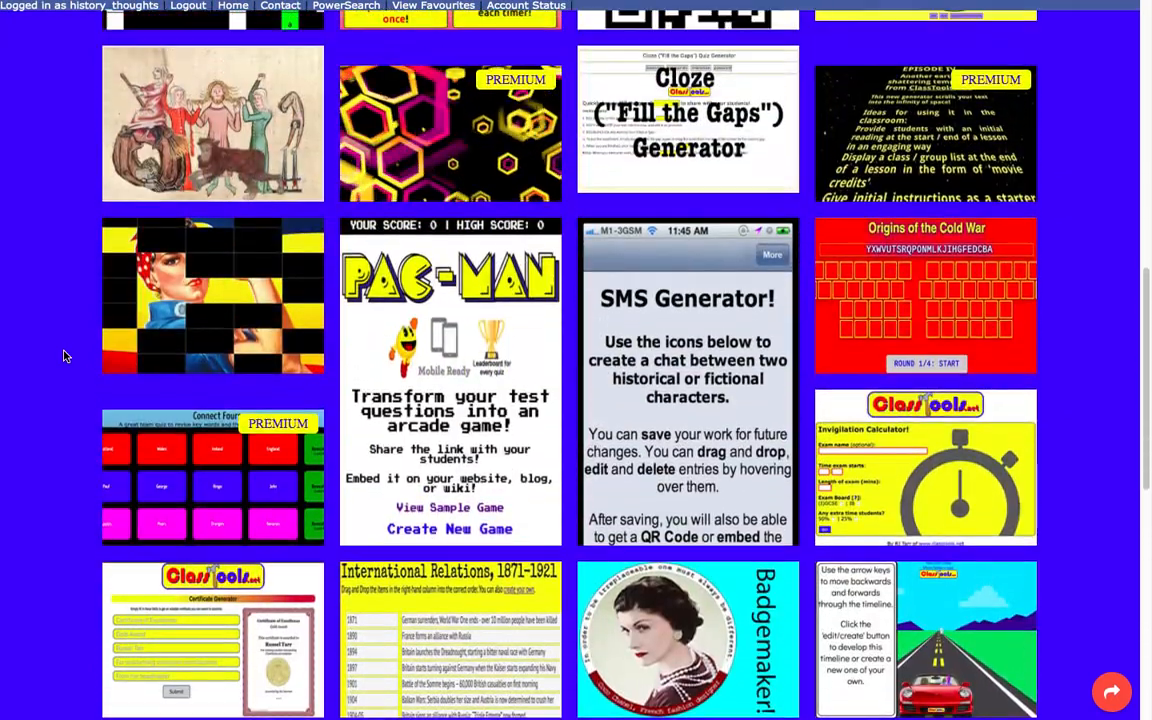
{"action": "scroll", "coordinate": [62, 357], "scroll_direction": "up", "scroll_amount": 7}
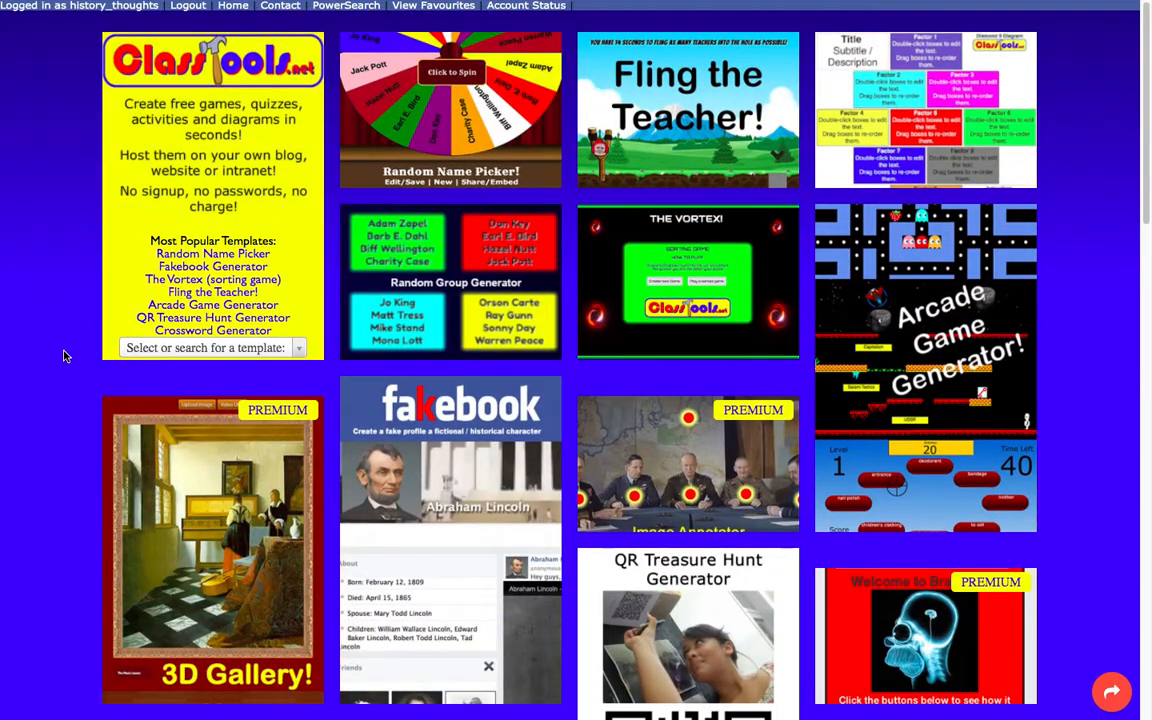
{"action": "scroll", "coordinate": [63, 357], "scroll_direction": "down", "scroll_amount": 6}
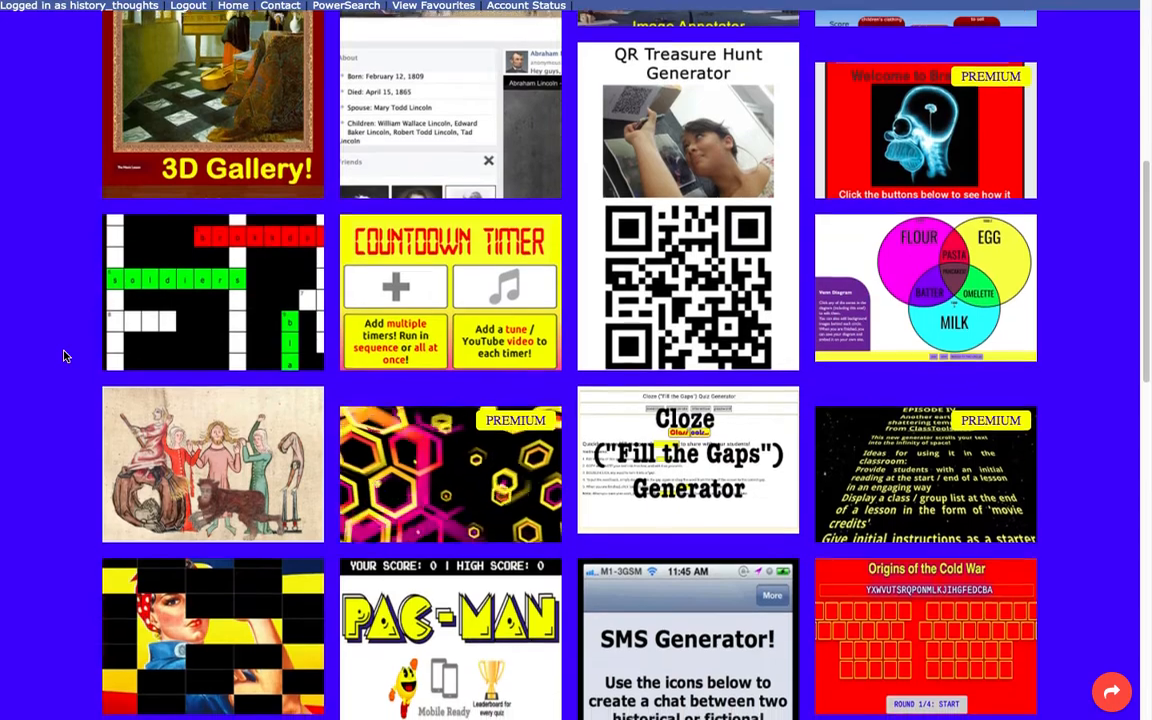
{"action": "scroll", "coordinate": [63, 357], "scroll_direction": "down", "scroll_amount": 3}
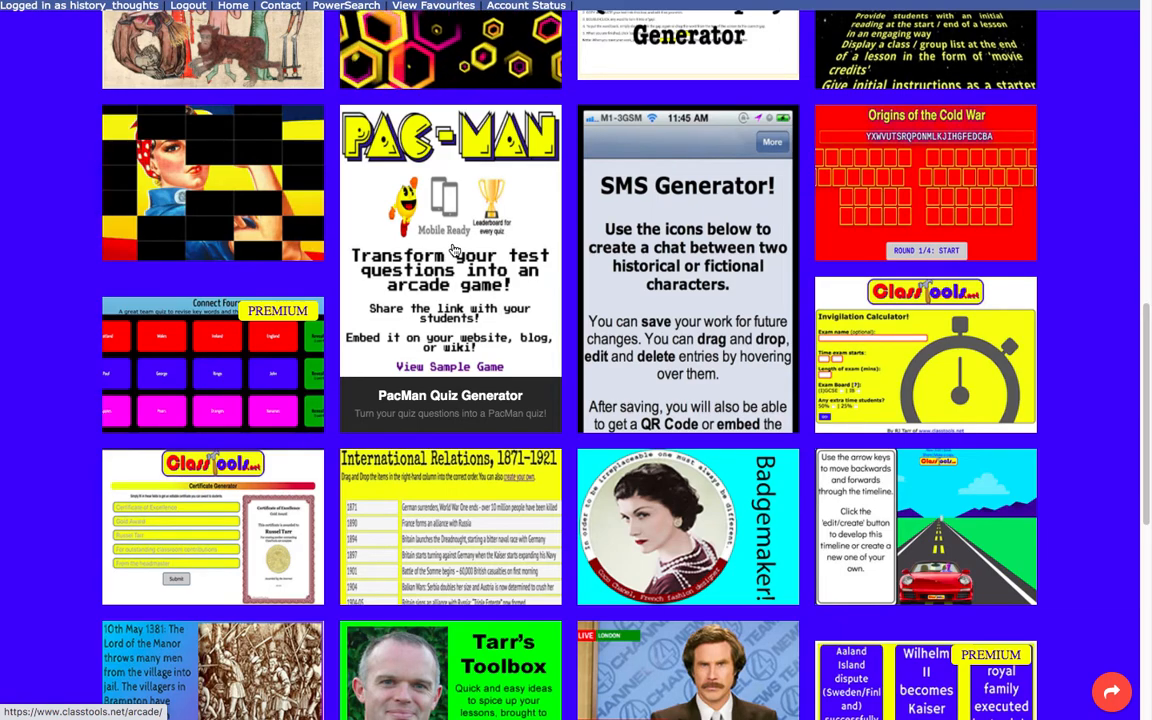
{"action": "left_click", "coordinate": [452, 249]}
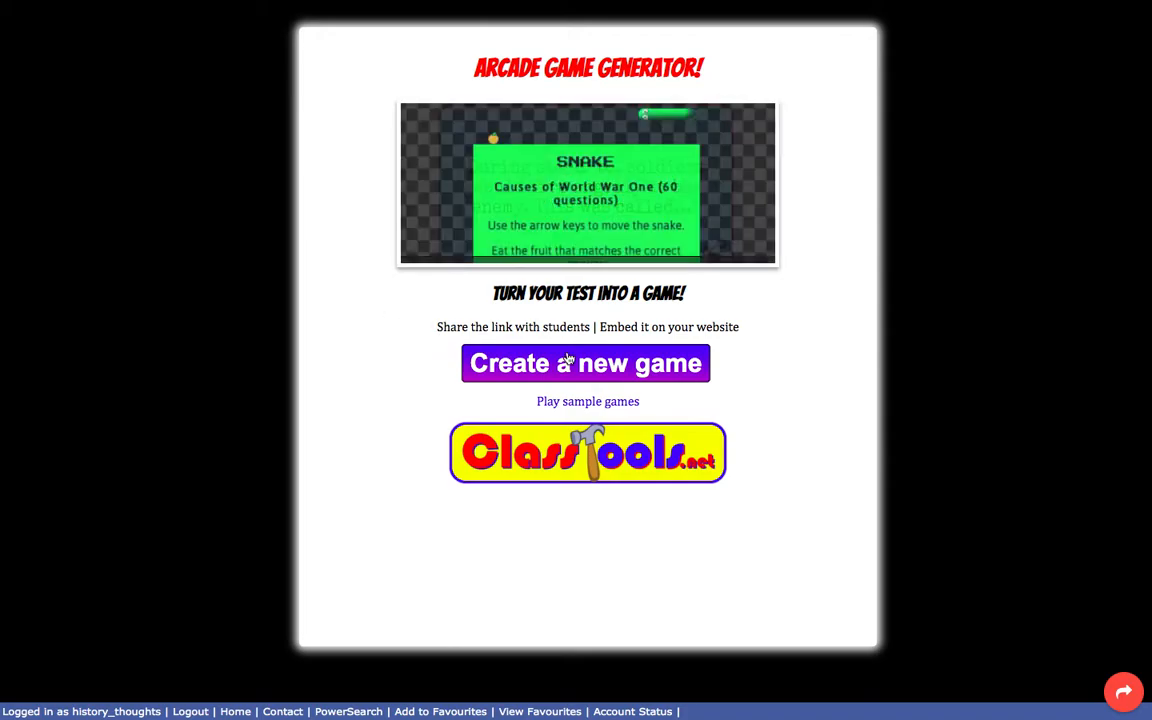
{"action": "left_click", "coordinate": [515, 363]}
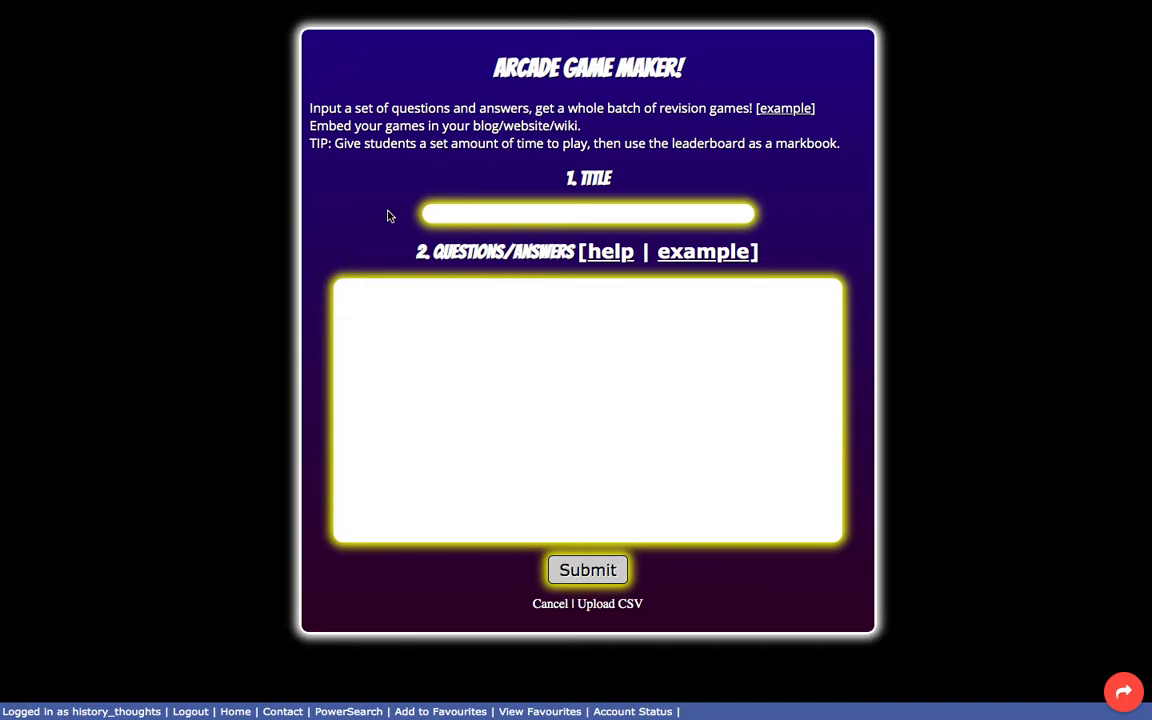
Step: Title the new arcade game "US Constitution Review"
{"action": "left_click", "coordinate": [433, 213]}
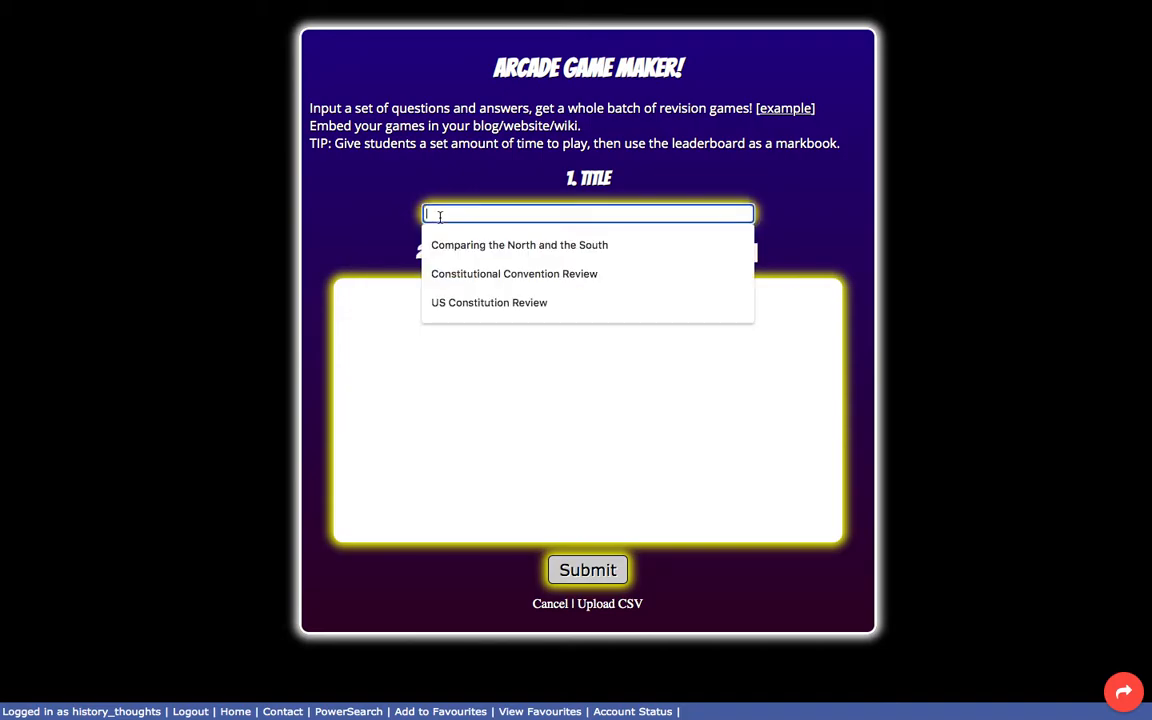
{"action": "type", "text": "US C"}
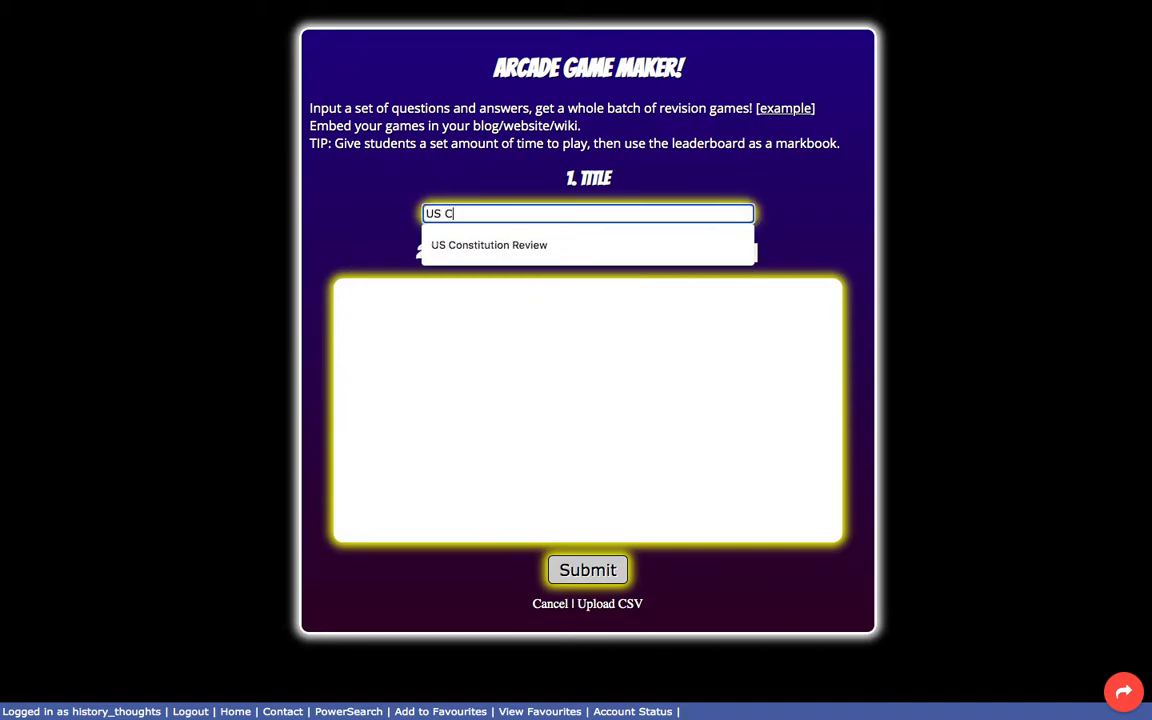
{"action": "type", "text": "onstitution Review"}
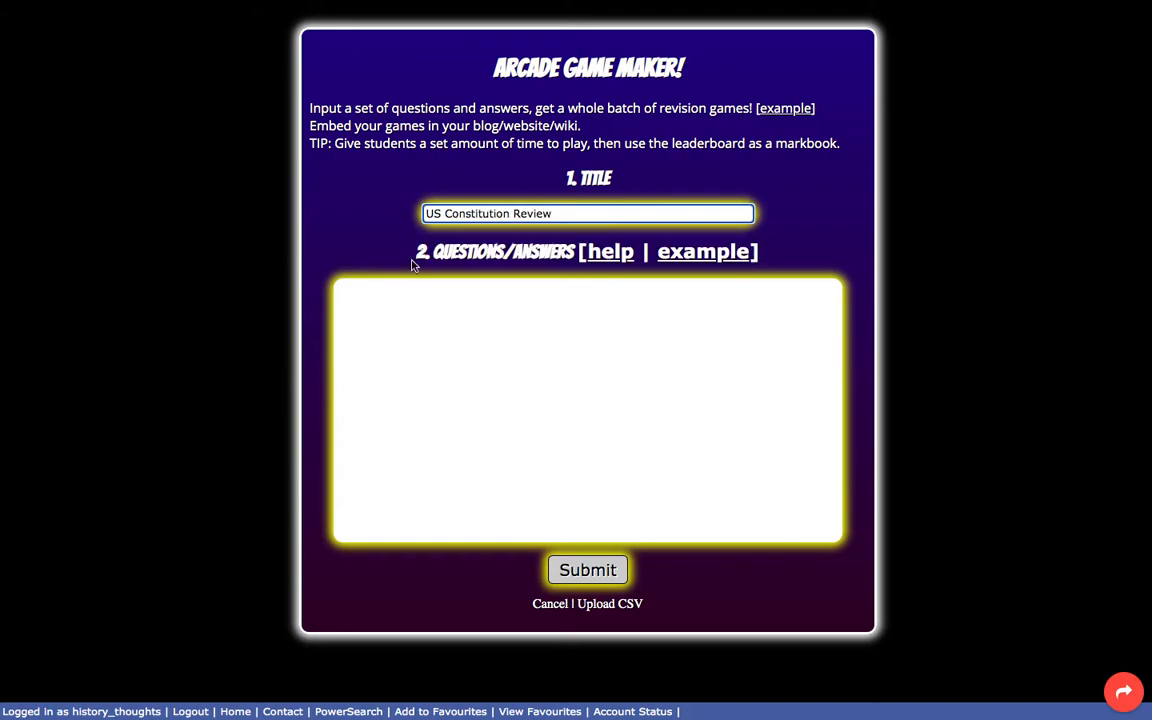
Step: Check the question format help and enter the first question as "What is the lawmaking branch of the government?*Legislative Branch"
{"action": "left_click", "coordinate": [383, 289]}
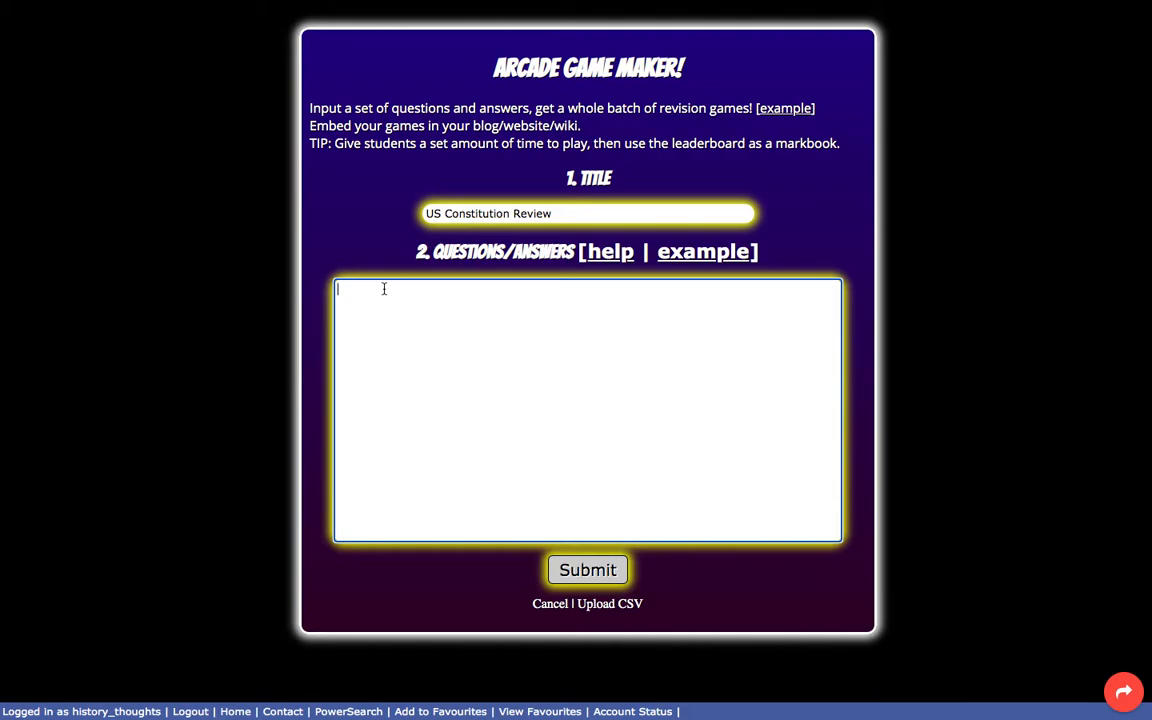
{"action": "left_click", "coordinate": [609, 252]}
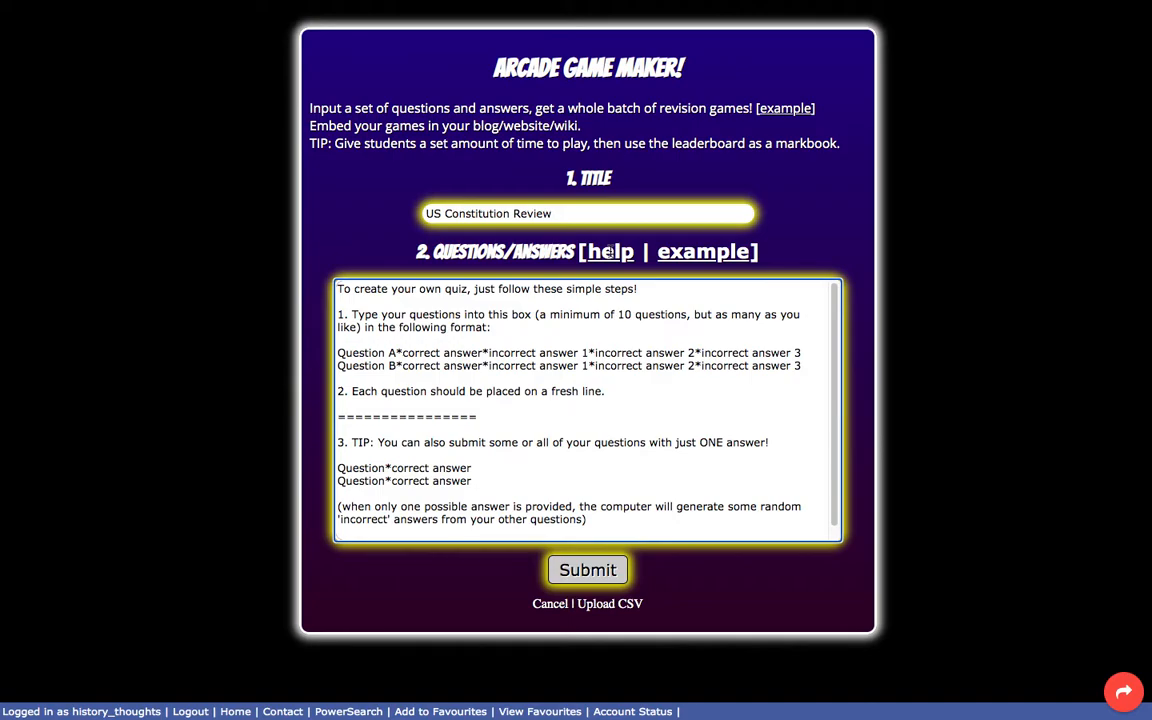
{"action": "left_click", "coordinate": [609, 252]}
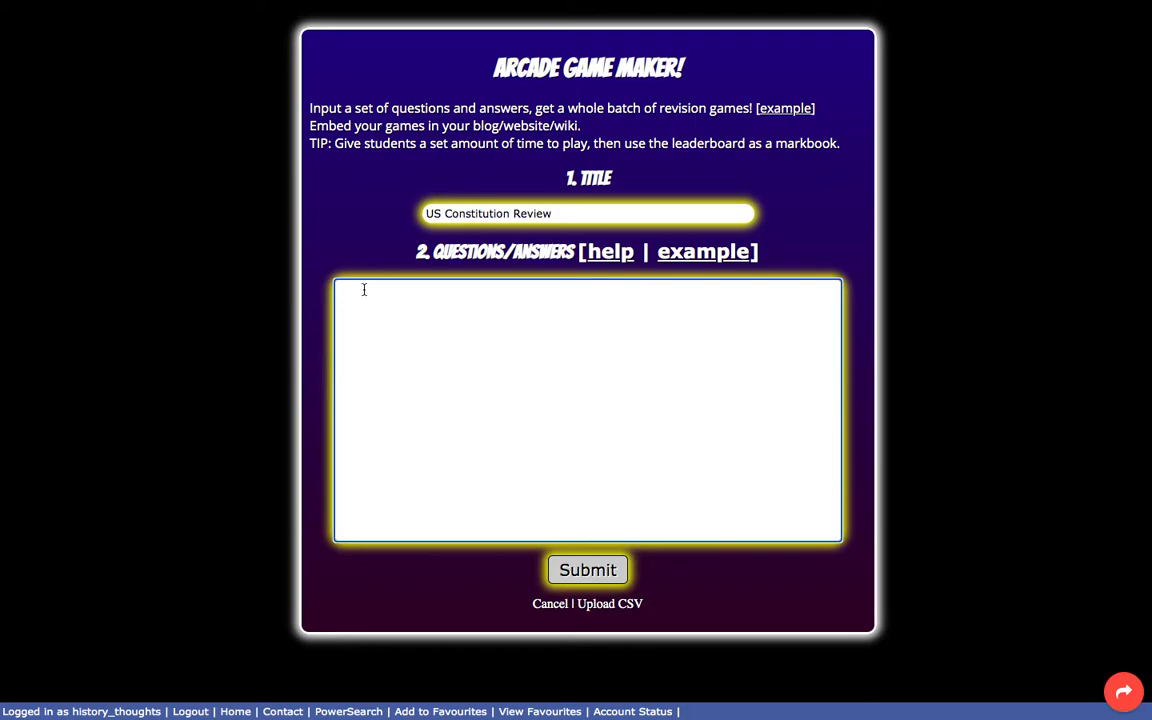
{"action": "type", "text": "What is the lawmaking branch of th"}
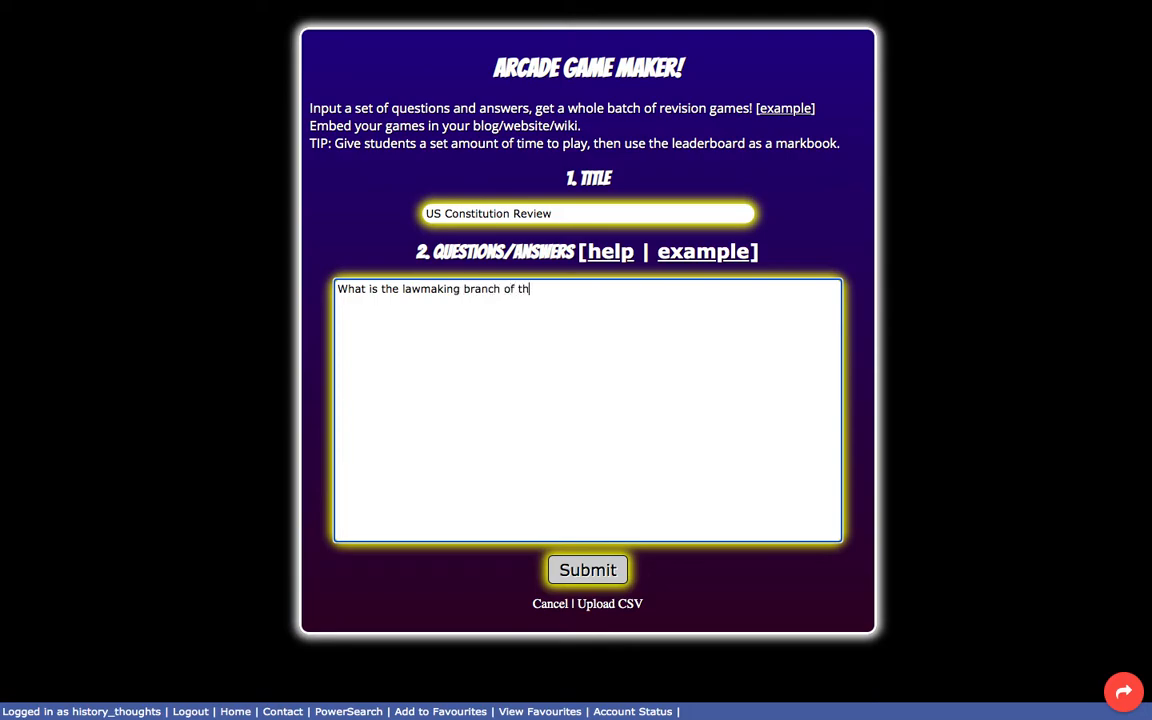
{"action": "type", "text": "e government?*Leg"}
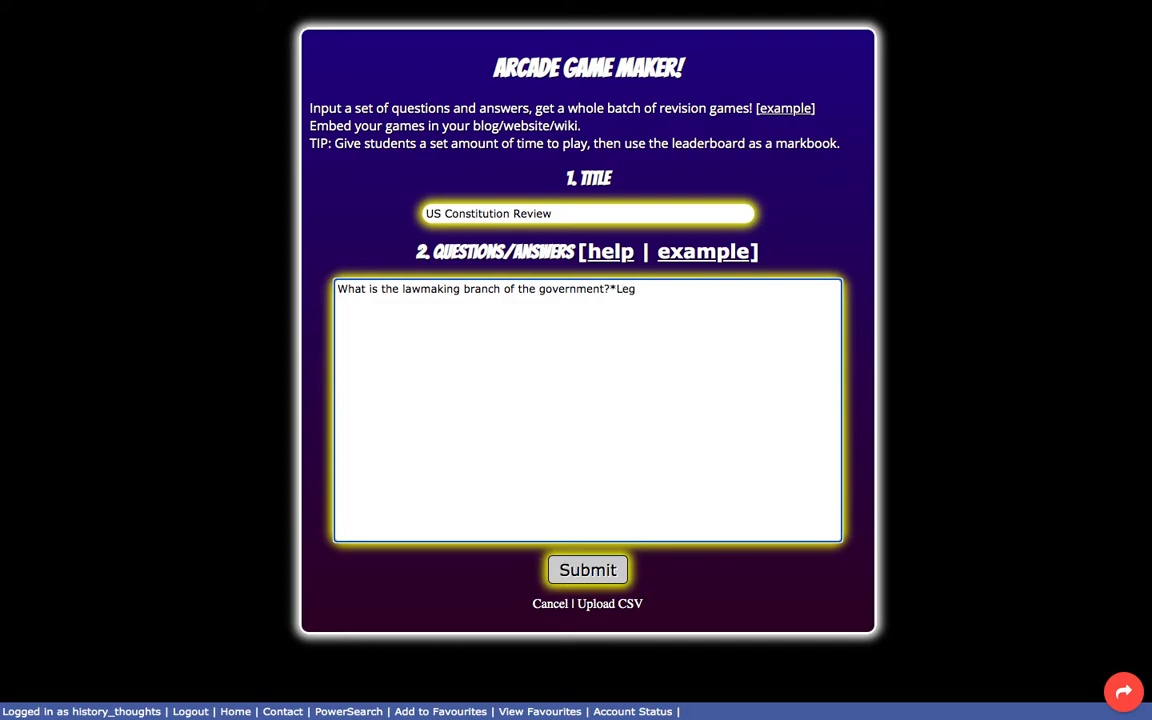
{"action": "type", "text": "islative Branch"}
Step: Exit full screen and copy all questions and answers from the existing "U.S. Constitution Vocabulary" game
{"action": "mouse_move", "coordinate": [342, 5]}
{"action": "left_click", "coordinate": [47, 27]}
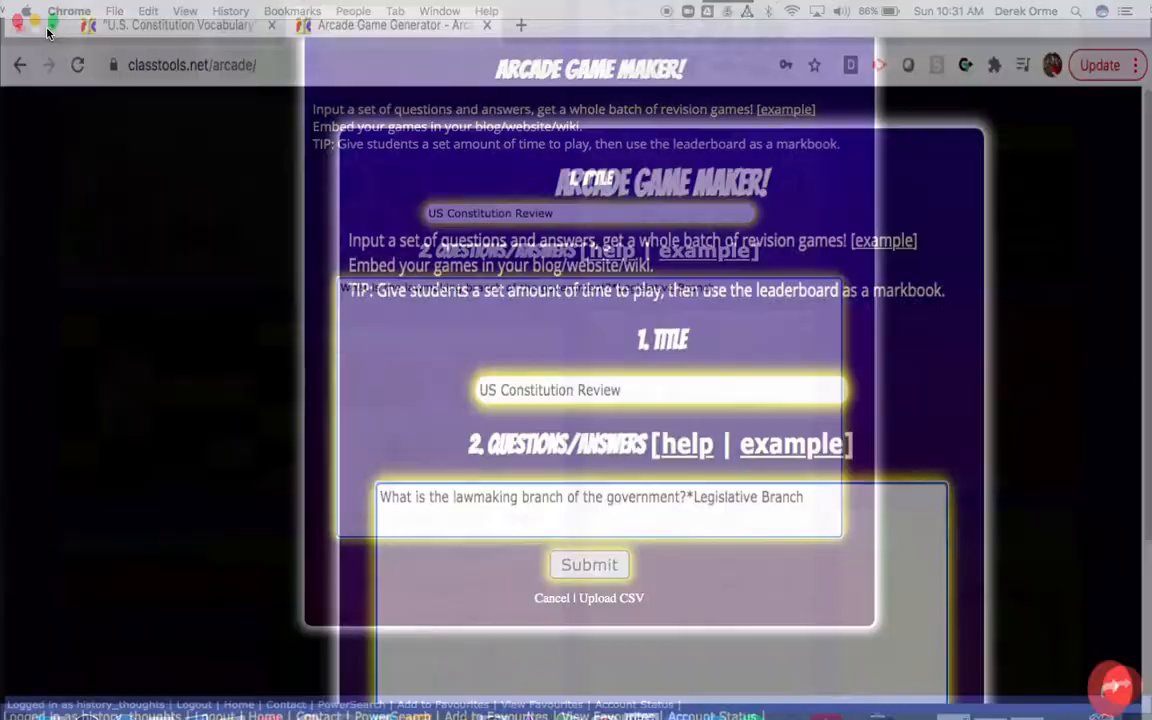
{"action": "left_click", "coordinate": [243, 80]}
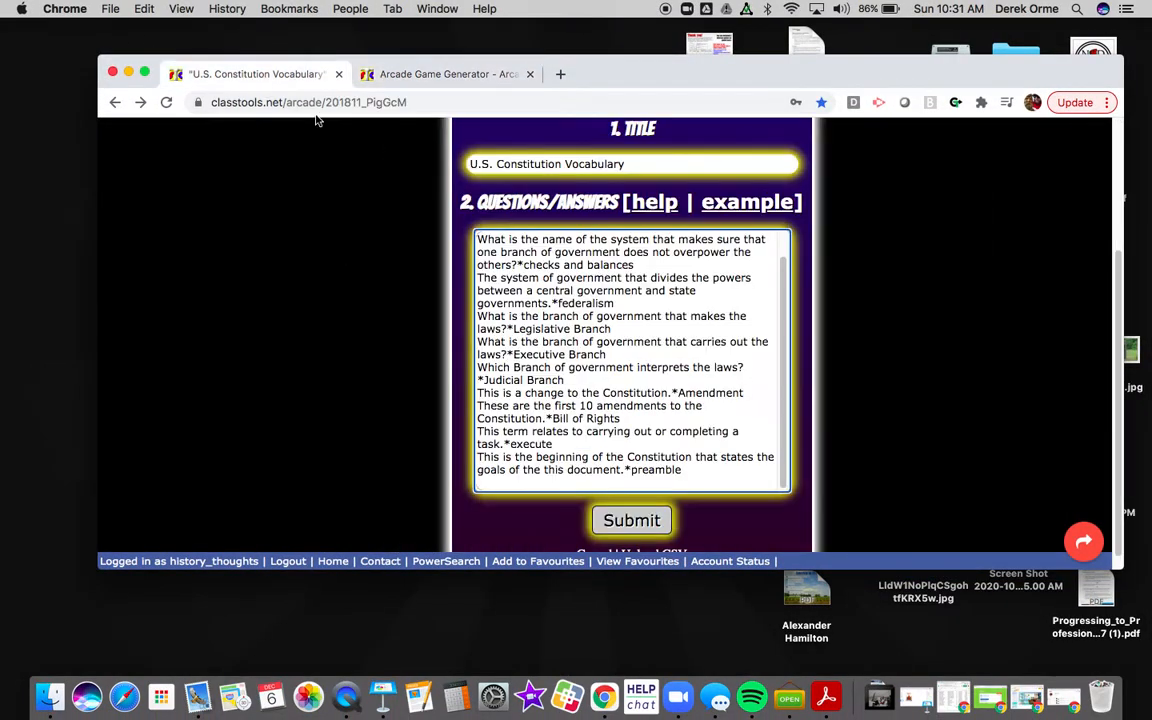
{"action": "left_click", "coordinate": [689, 476]}
{"action": "left_click_drag", "start_coordinate": [682, 470], "coordinate": [477, 238]}
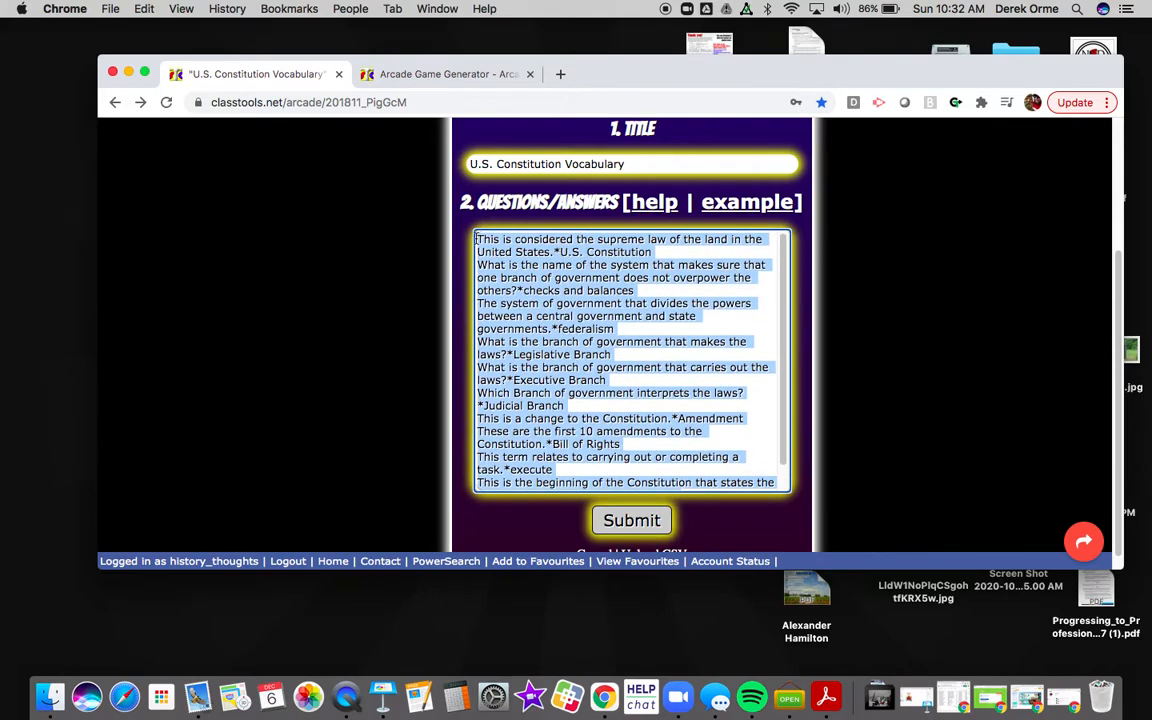
{"action": "right_click", "coordinate": [536, 276]}
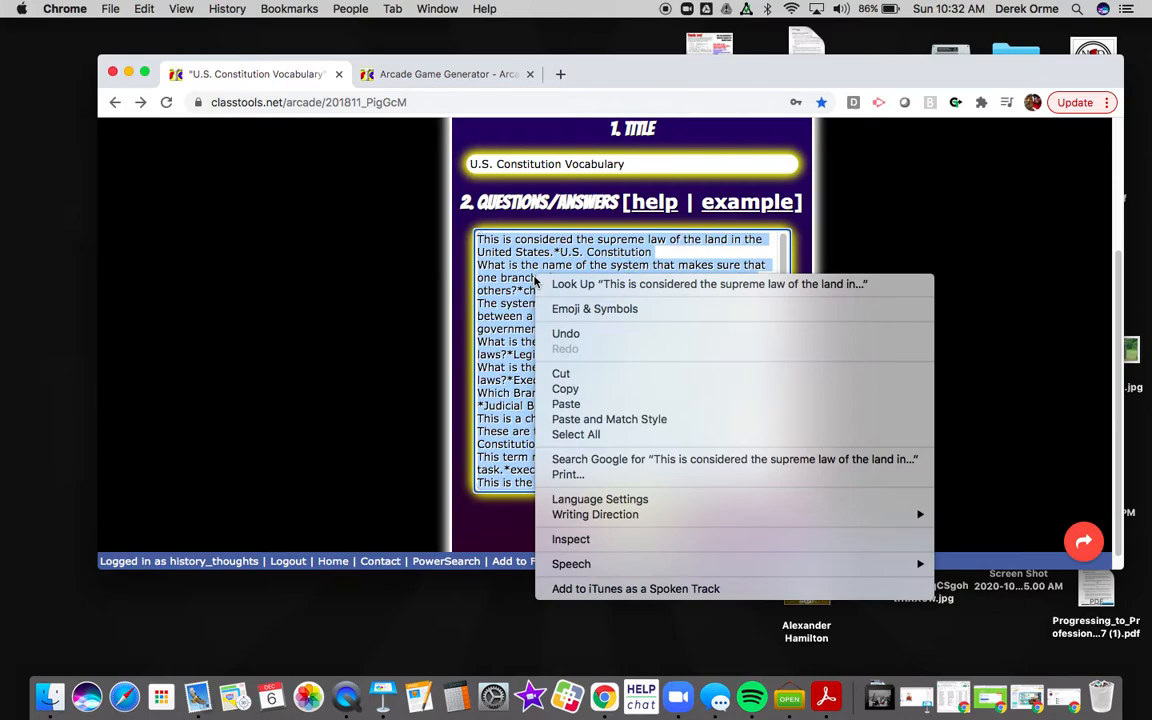
{"action": "left_click", "coordinate": [564, 389]}
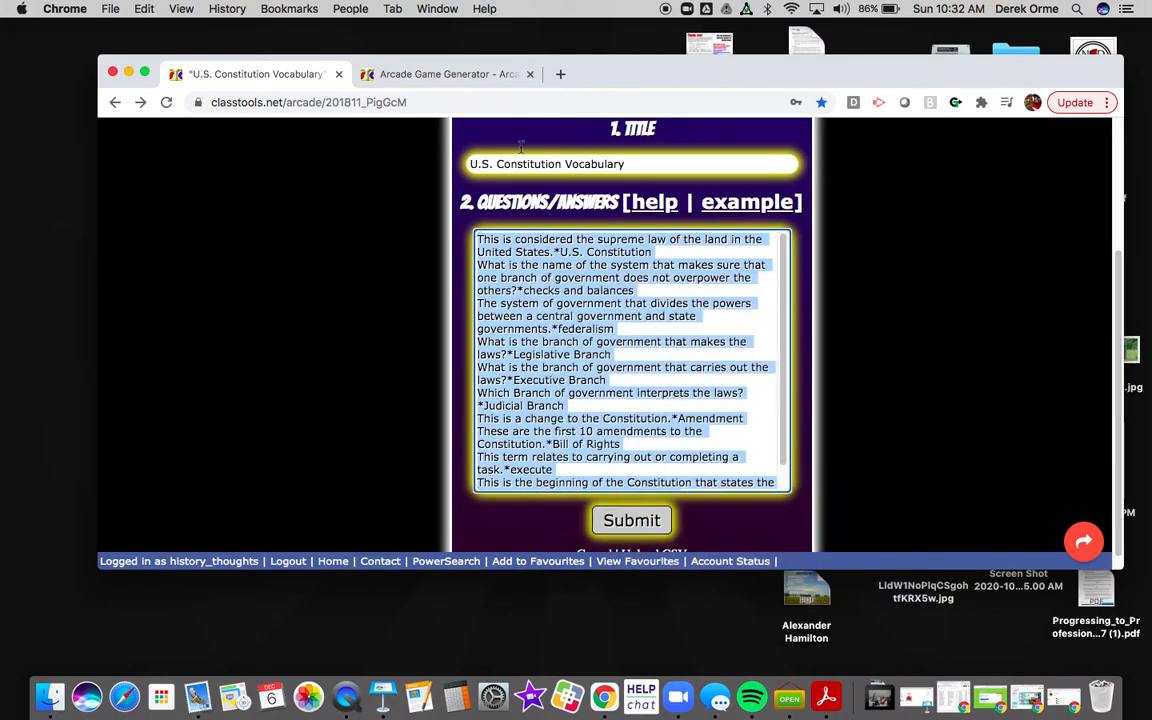
Step: Paste the copied questions below the first one in the new game, starting them on their own line
{"action": "left_click", "coordinate": [454, 78]}
{"action": "key", "text": "Return"}
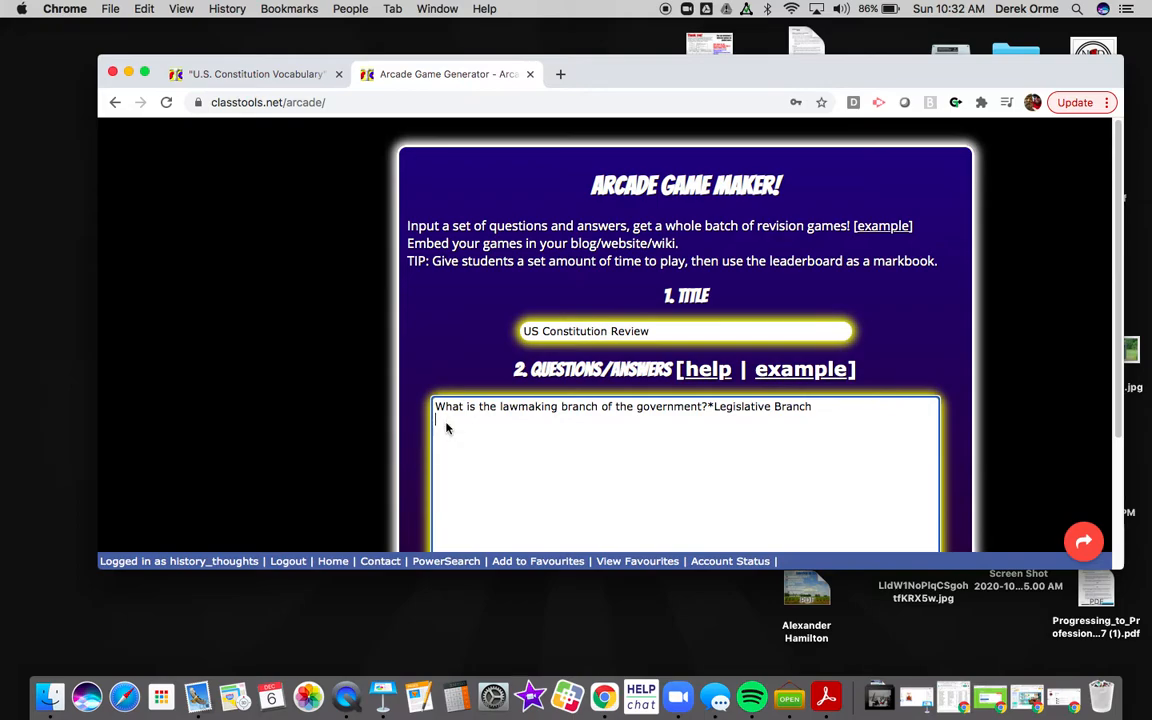
{"action": "right_click", "coordinate": [446, 414]}
{"action": "left_click", "coordinate": [478, 513]}
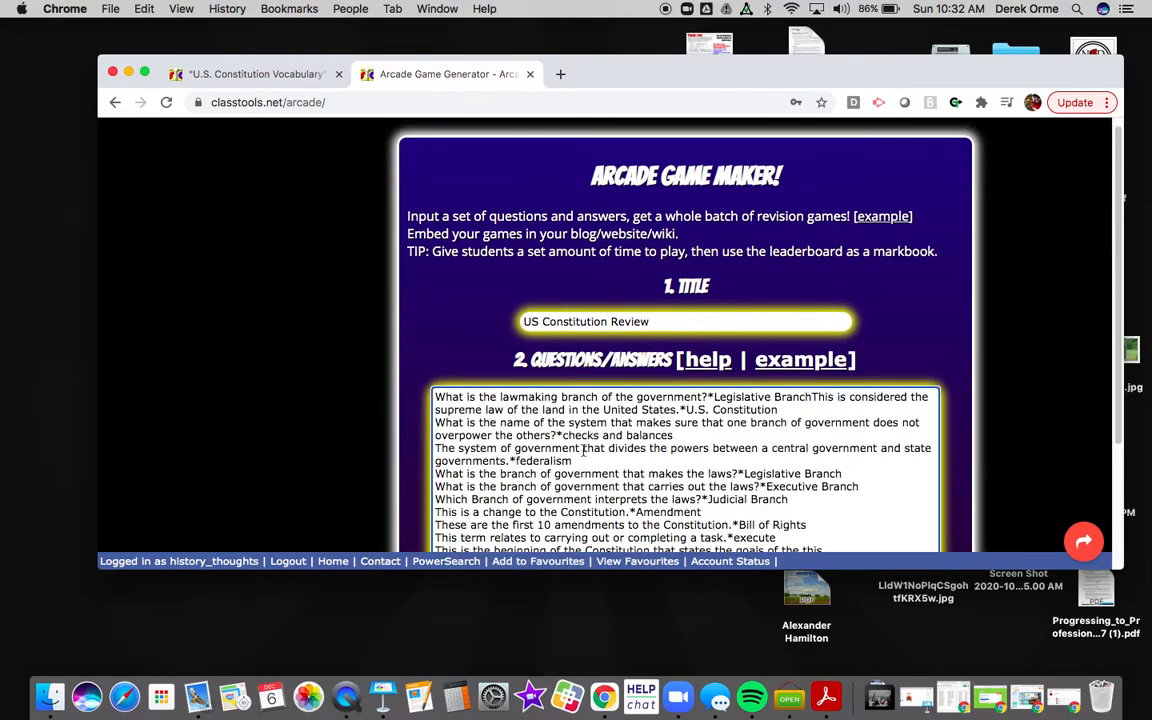
{"action": "left_click", "coordinate": [813, 398]}
{"action": "key", "text": "Return"}
{"action": "scroll", "coordinate": [831, 444], "scroll_direction": "down", "scroll_amount": 4}
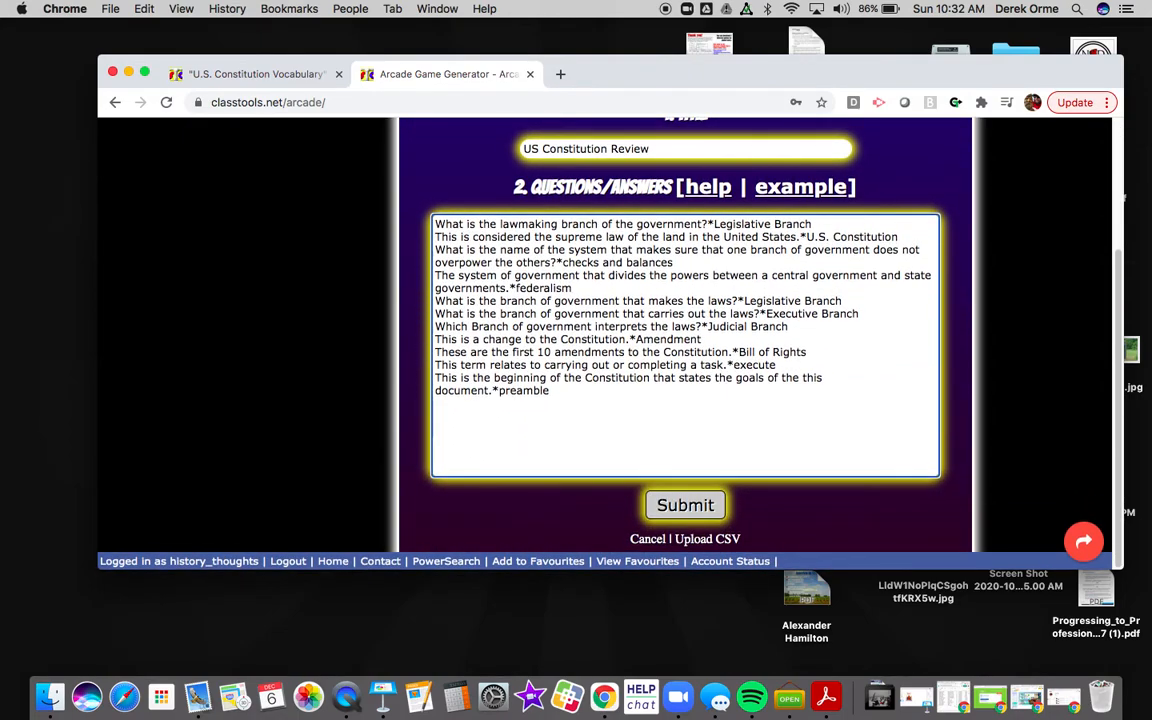
Step: Submit the game with an editing password, decline the browser's password update and load the game's unique address
{"action": "left_click", "coordinate": [685, 505]}
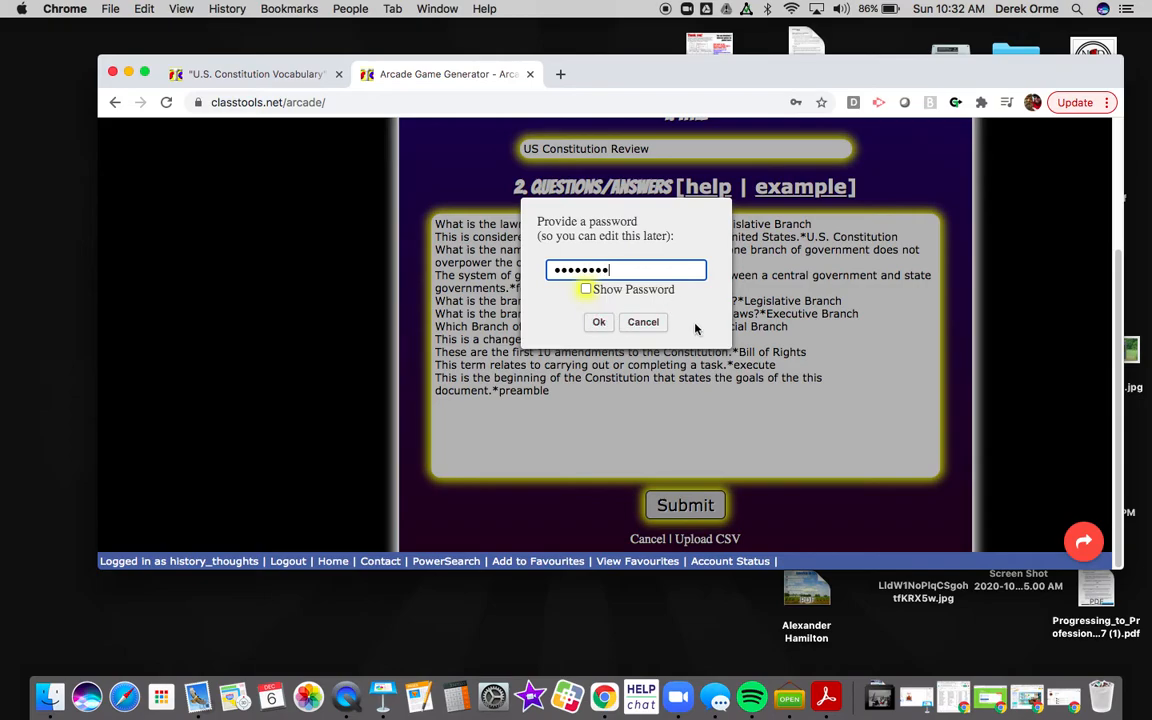
{"action": "left_click", "coordinate": [598, 324]}
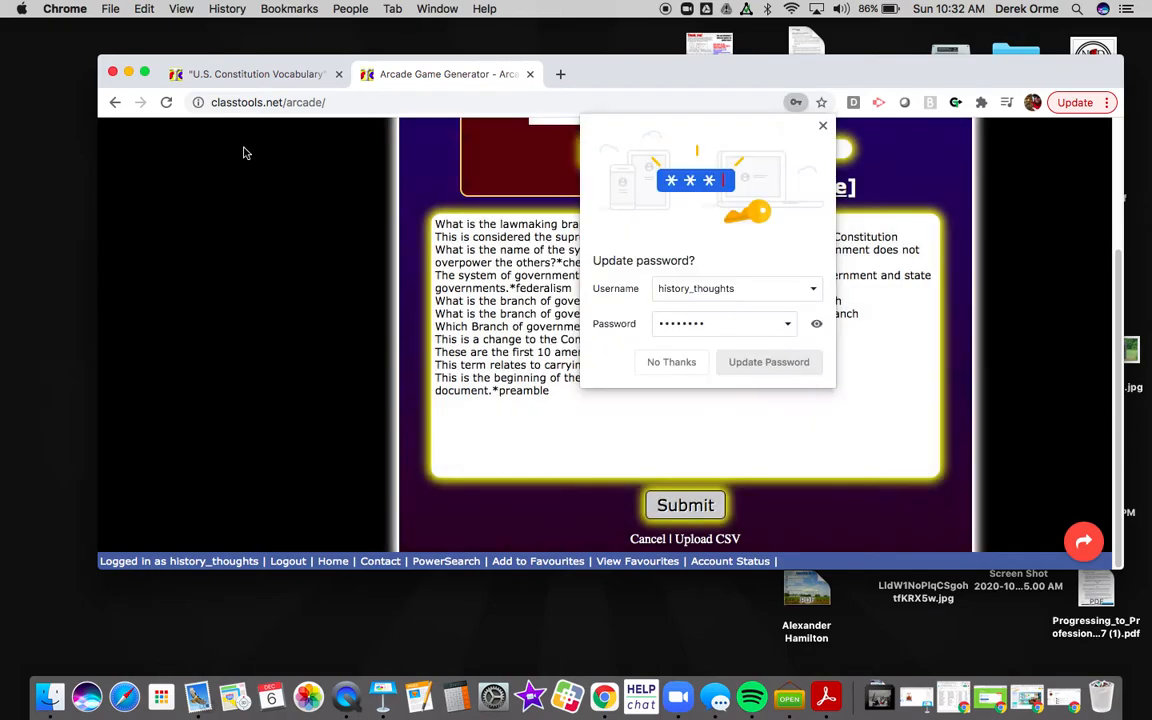
{"action": "left_click", "coordinate": [688, 366]}
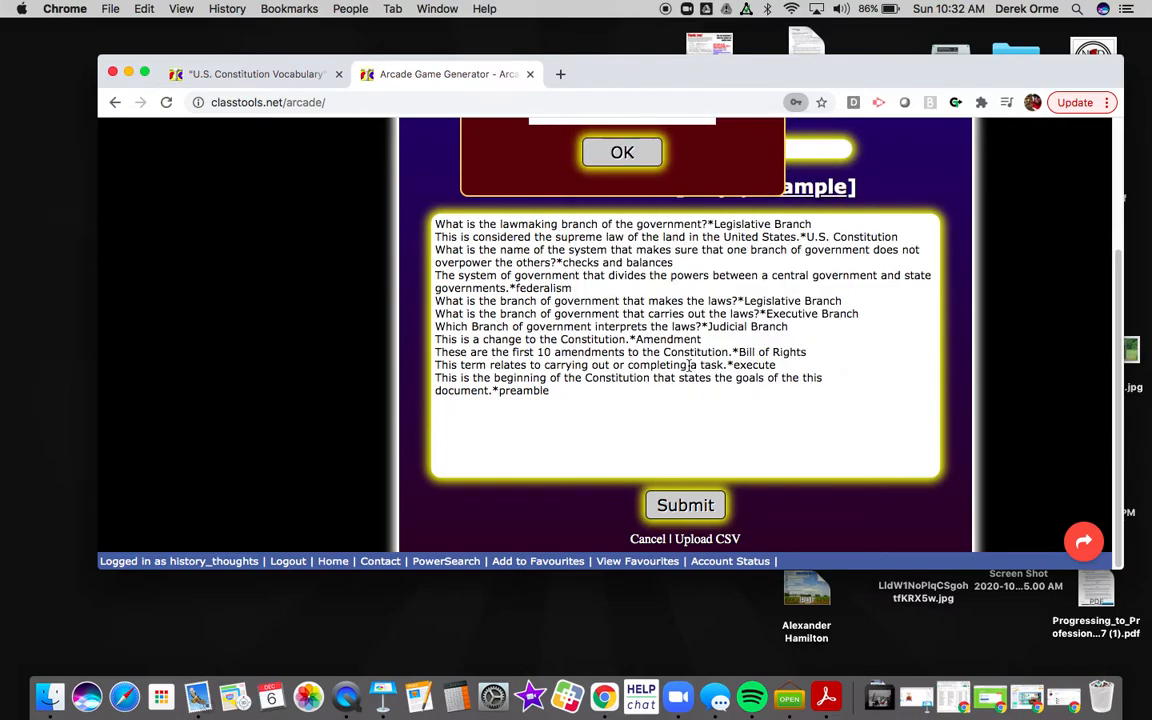
{"action": "scroll", "coordinate": [604, 281], "scroll_direction": "up", "scroll_amount": 4}
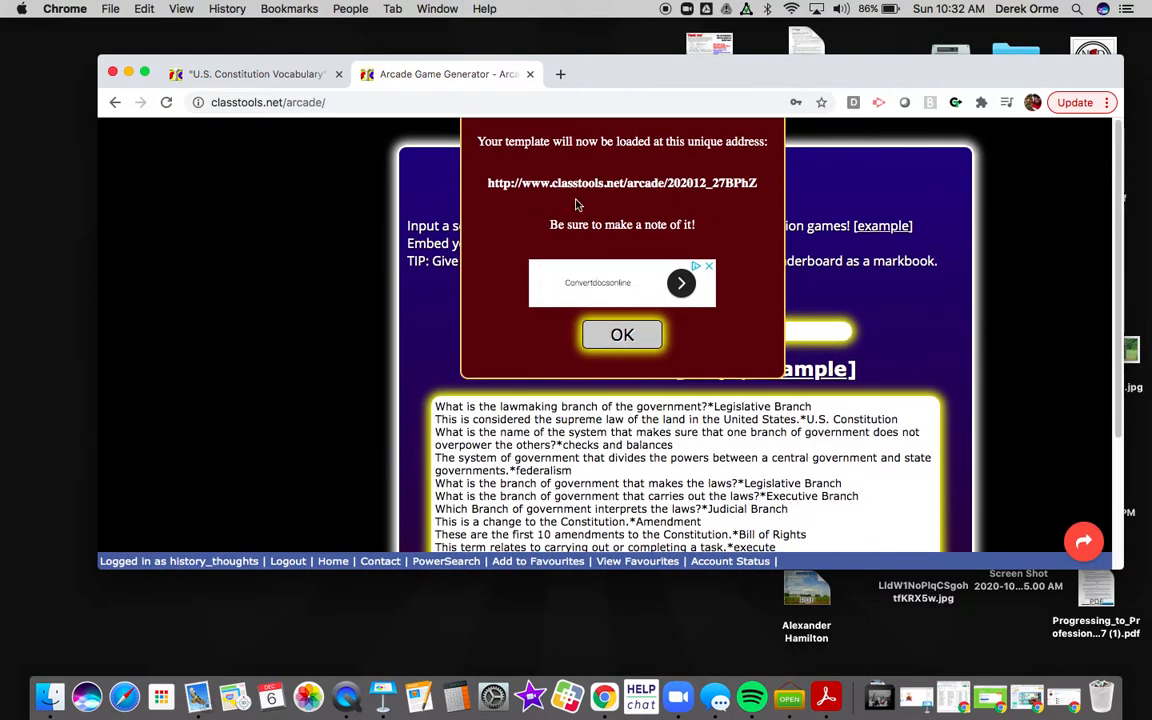
{"action": "left_click", "coordinate": [620, 340]}
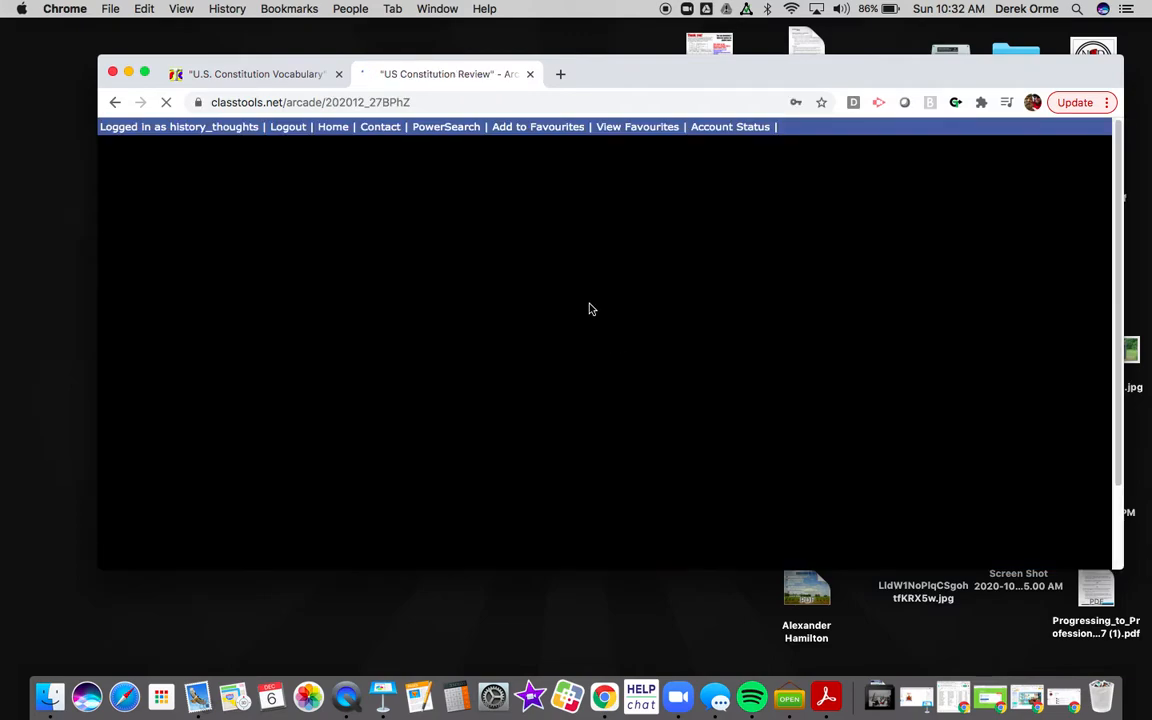
Step: Bookmark the new game's page and return the browser to full screen
{"action": "left_click", "coordinate": [821, 103]}
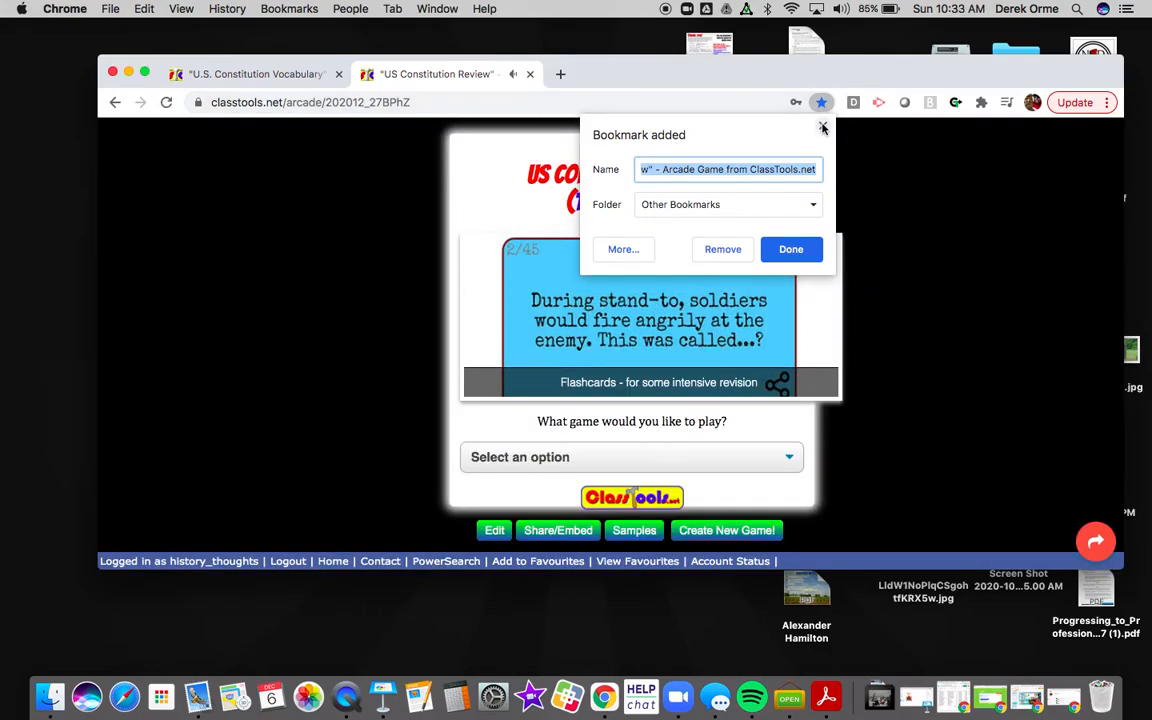
{"action": "left_click", "coordinate": [823, 128]}
{"action": "left_click", "coordinate": [145, 73]}
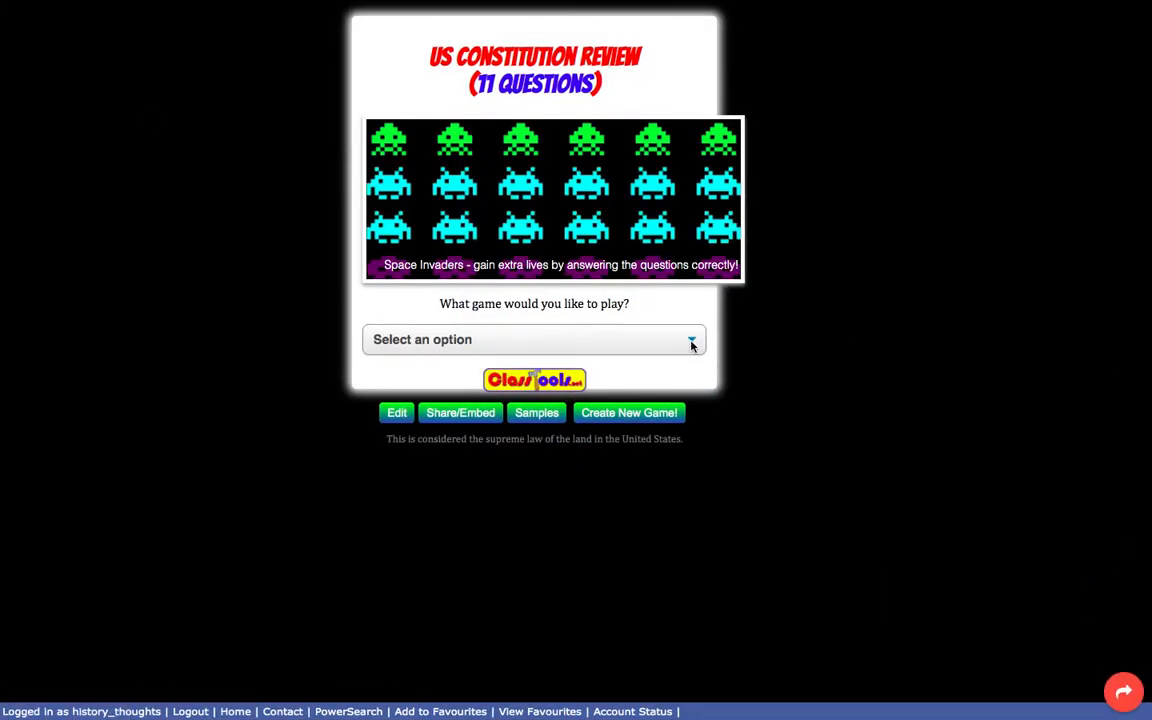
Step: Launch the PacMan version of the quiz and answer the opening question with "Legislative Branch"
{"action": "left_click", "coordinate": [691, 344]}
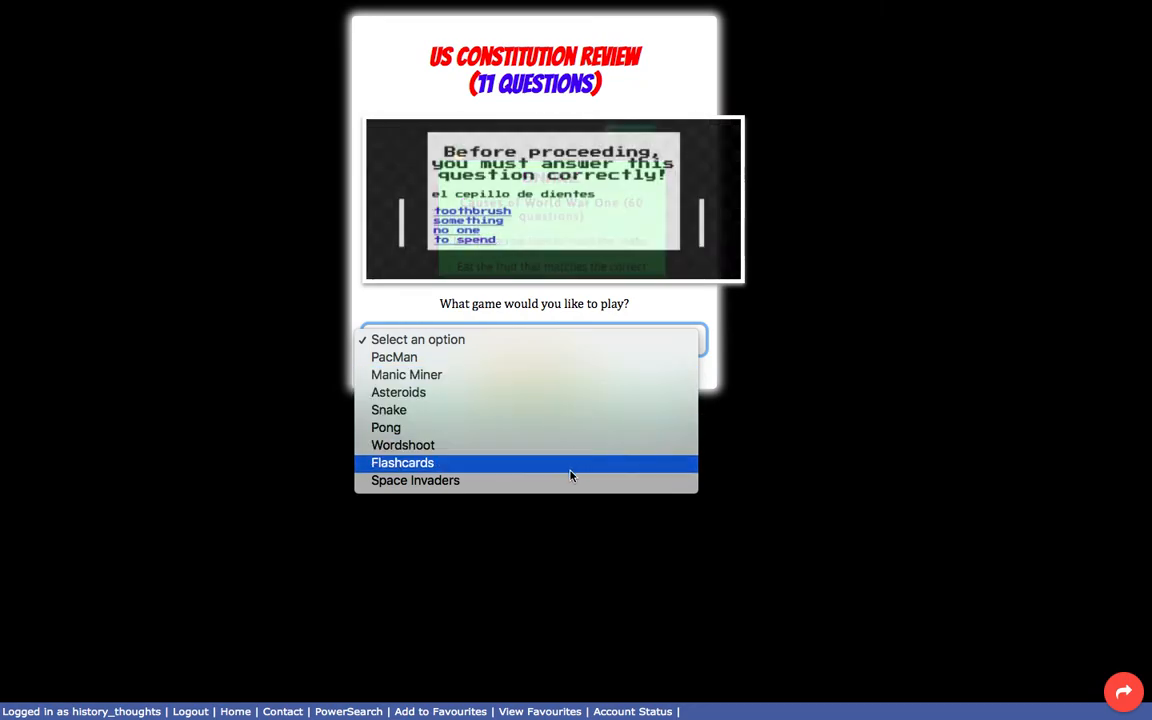
{"action": "left_click", "coordinate": [504, 362]}
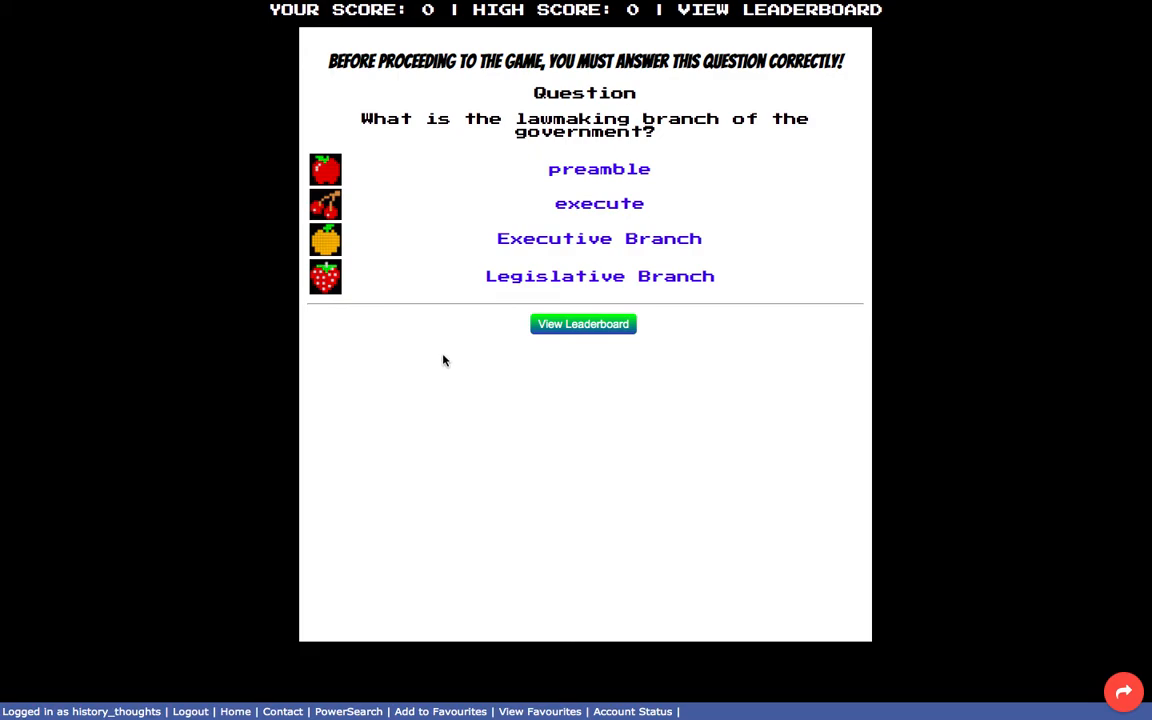
{"action": "left_click", "coordinate": [520, 277]}
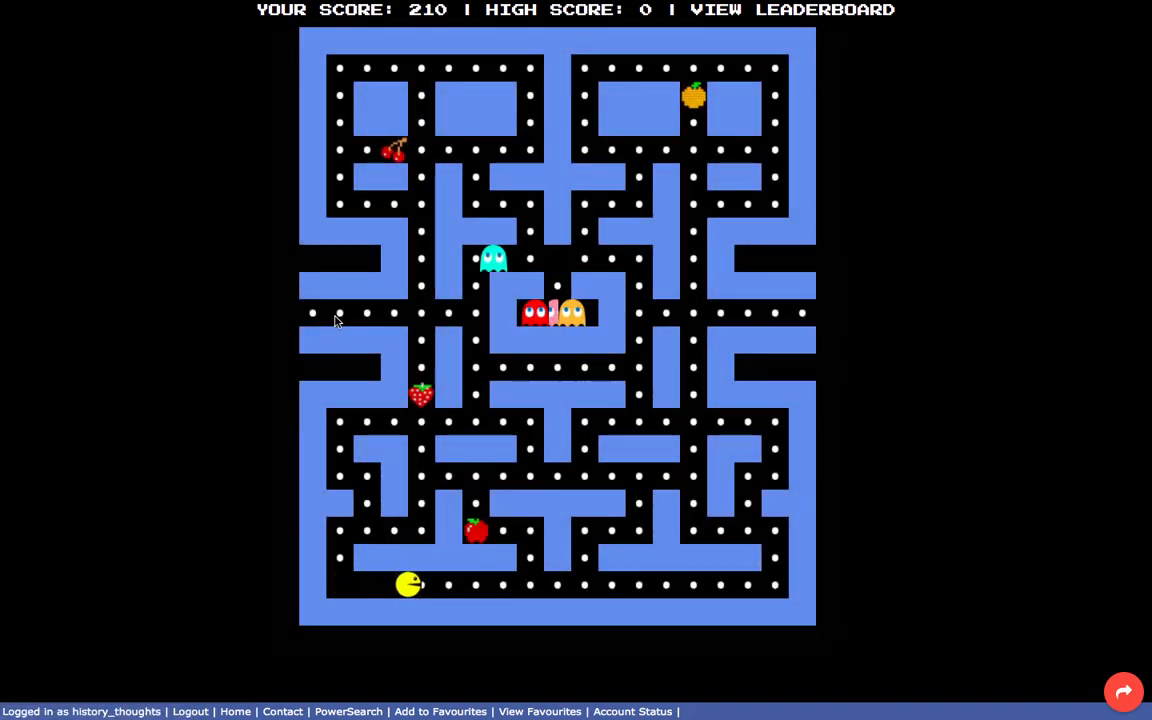
Step: Play the maze by steering Pac-Man up and right among the fruits and ghosts
{"action": "key", "text": "Up"}
{"action": "key", "text": "Right"}
{"action": "key", "text": "Up"}
{"action": "key", "text": "Right"}
{"action": "key", "text": "Up"}
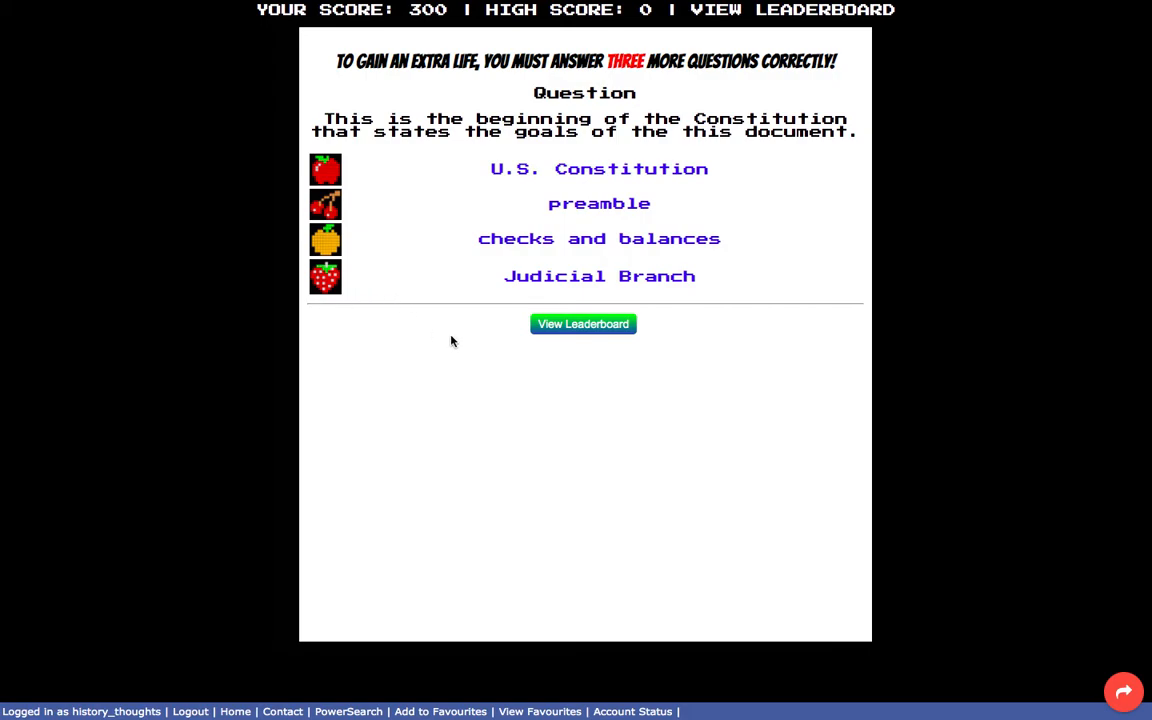
Step: Answer the next quiz questions with "preamble", "Legislative Branch" and "federalism", and exit full screen
{"action": "left_click", "coordinate": [566, 205]}
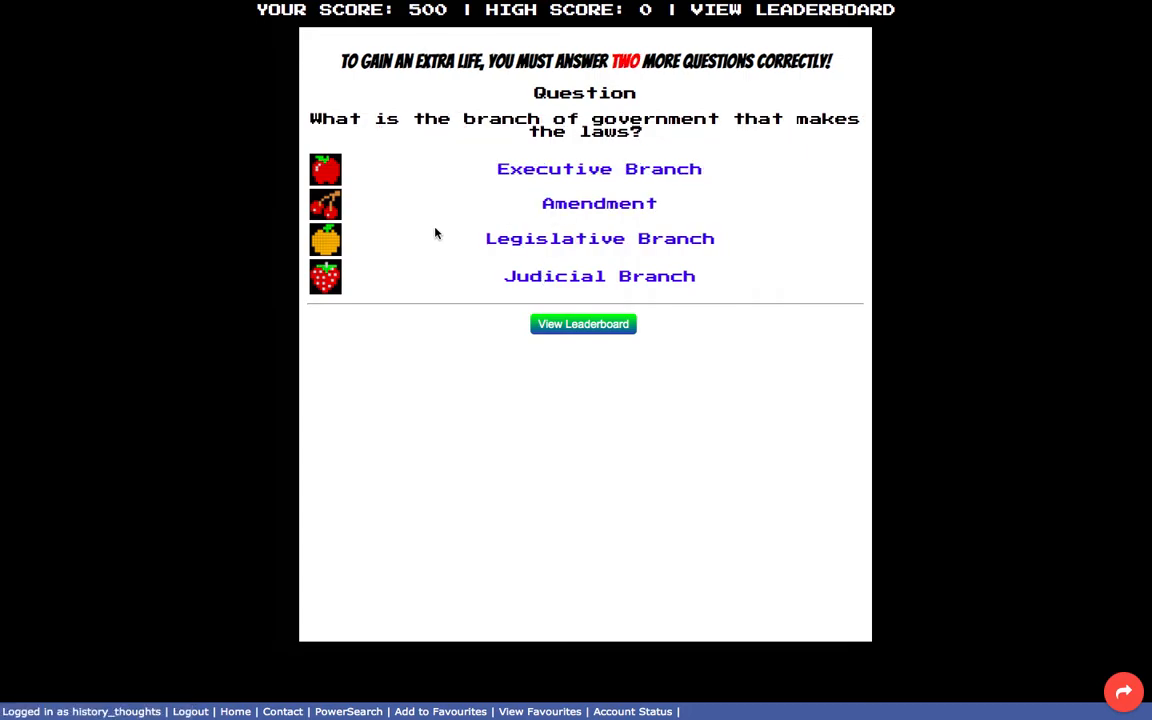
{"action": "left_click", "coordinate": [528, 240]}
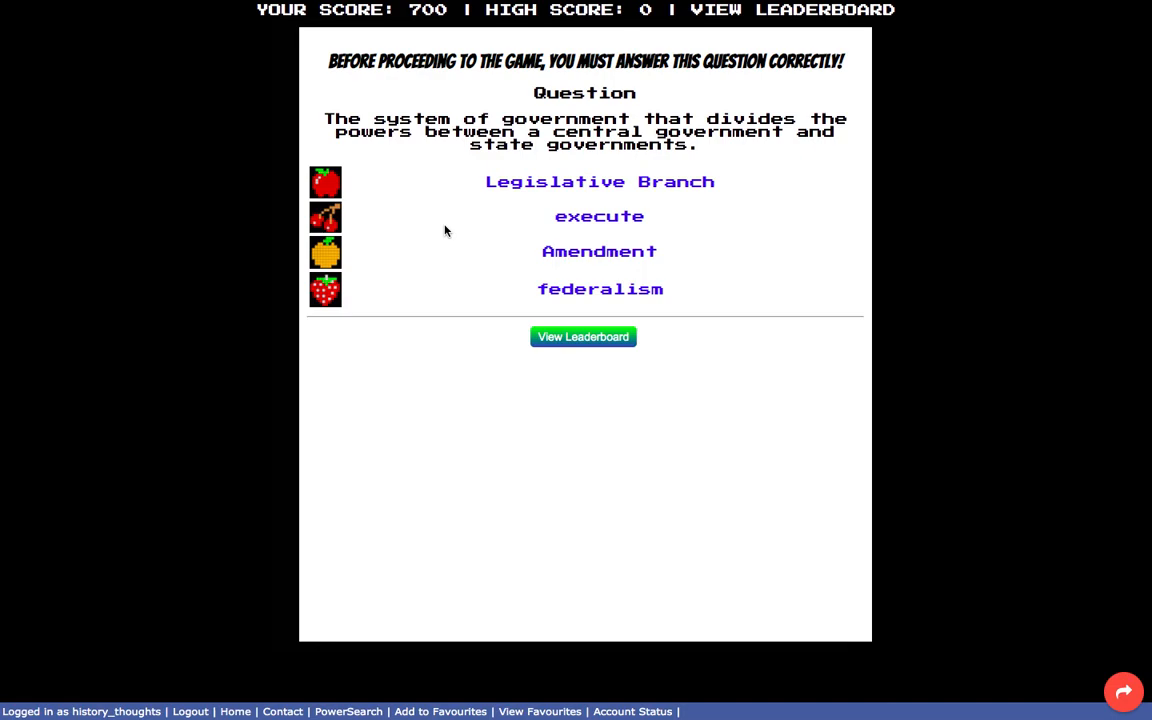
{"action": "left_click", "coordinate": [580, 292]}
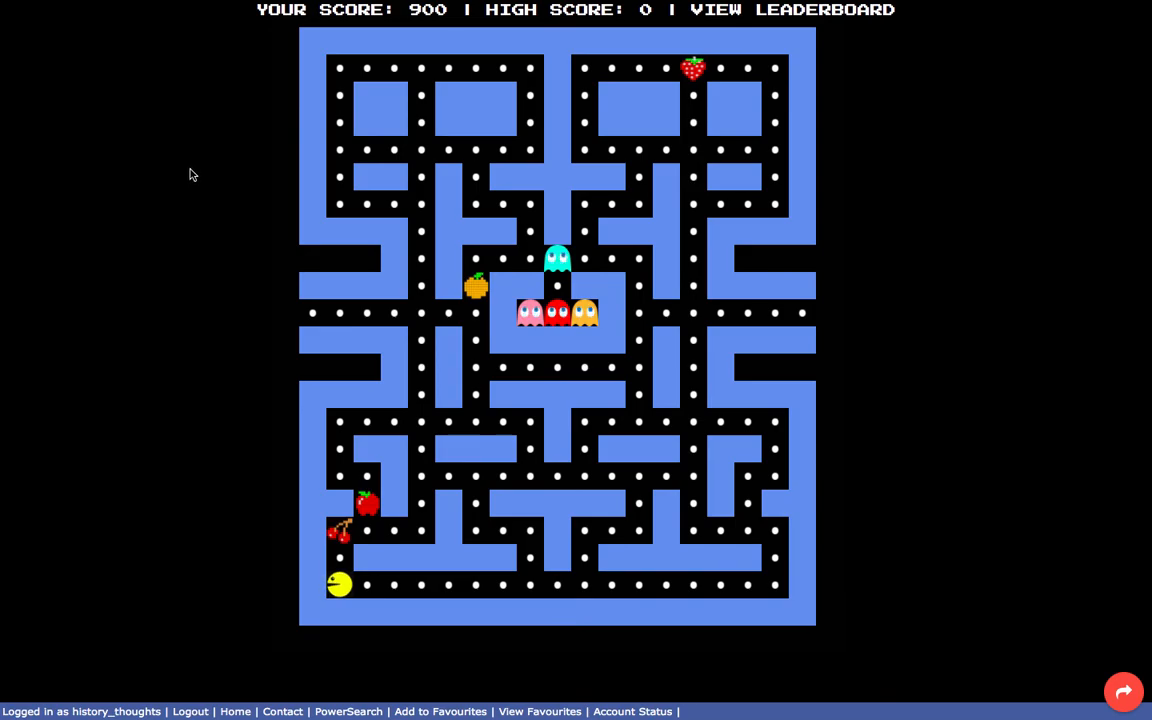
{"action": "mouse_move", "coordinate": [178, 3]}
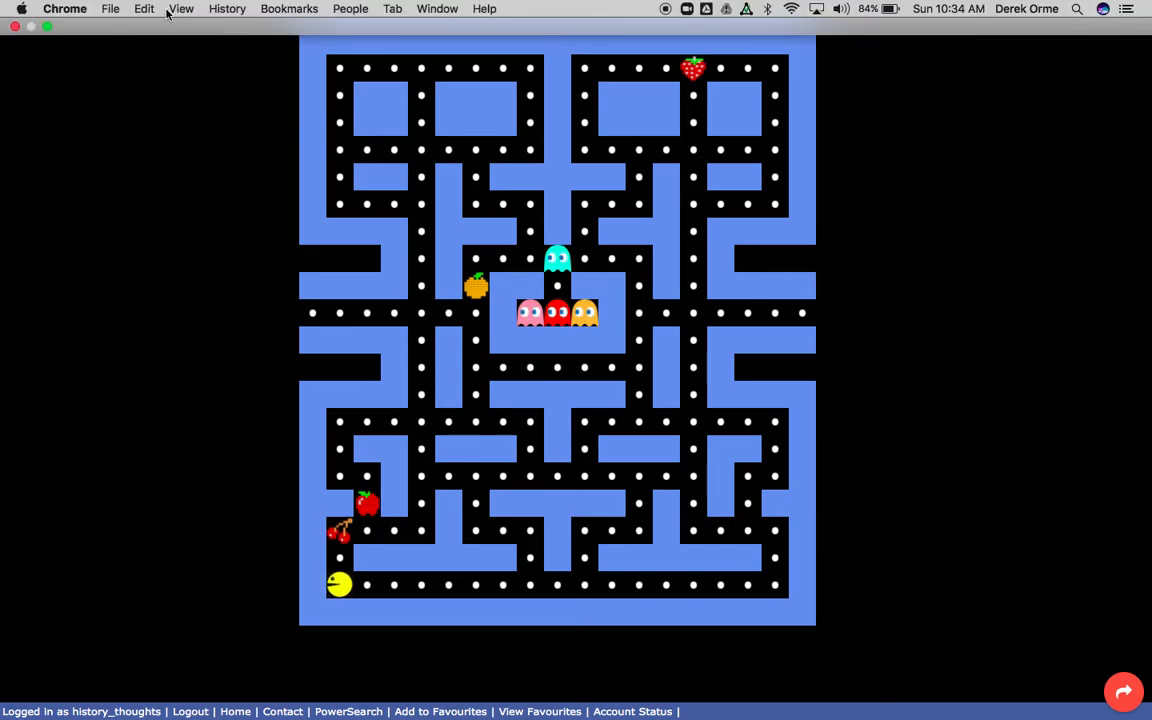
{"action": "left_click", "coordinate": [44, 27]}
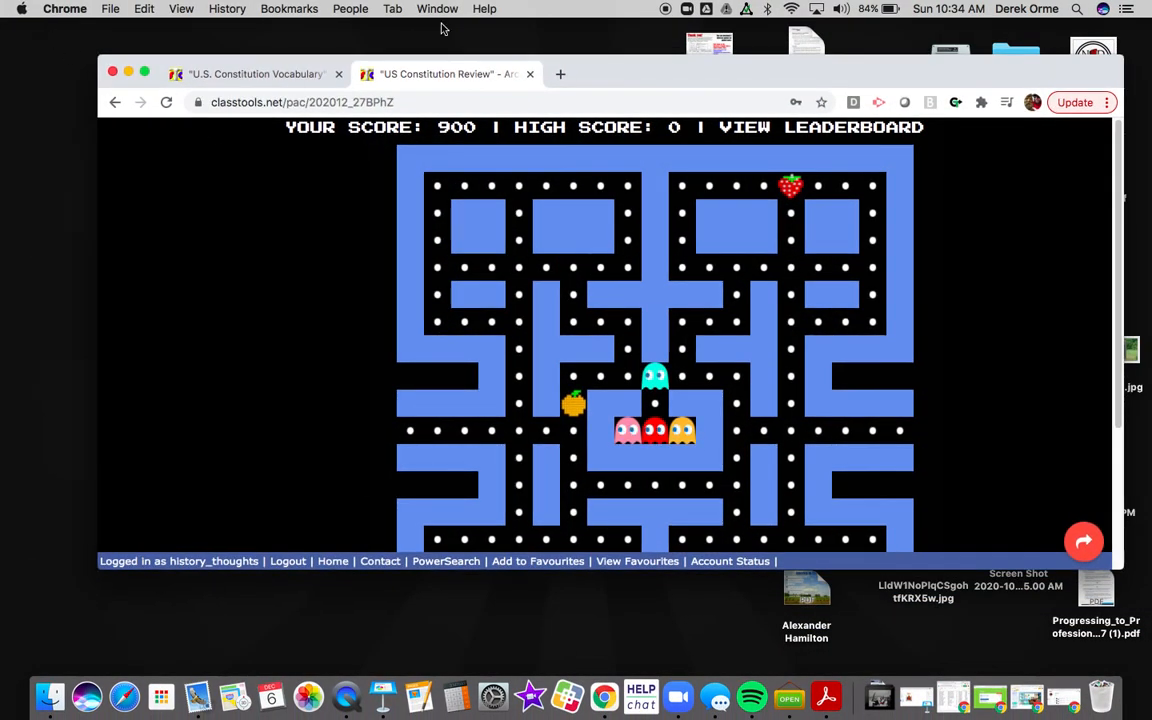